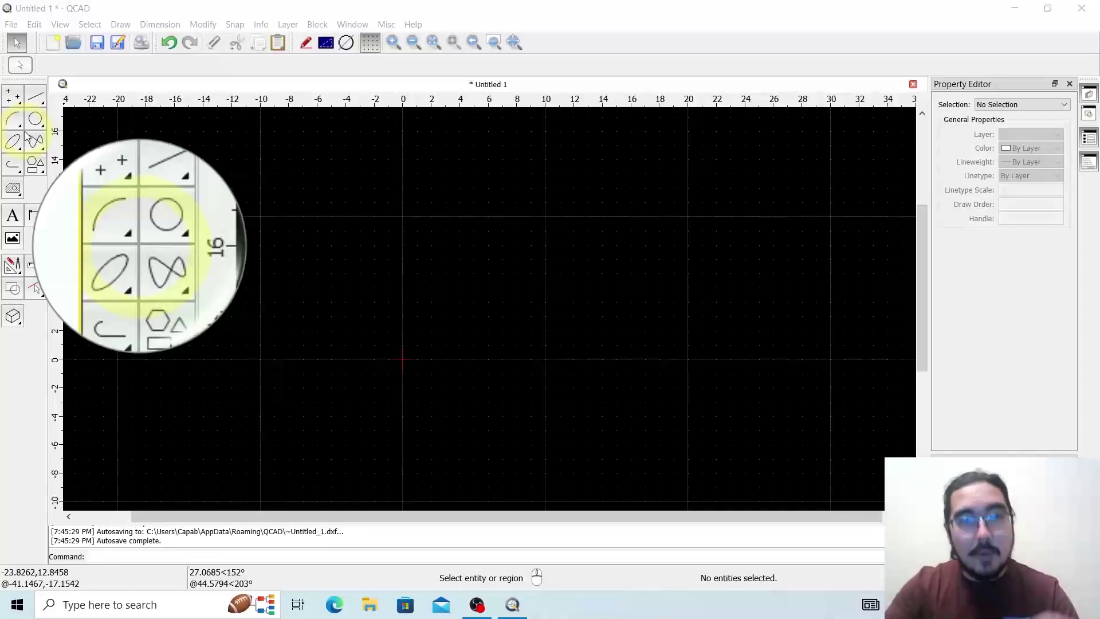
Draw four vertical lines 10 units long with start points at (10,0), (7,0), (4,0) and (1,0).
click(35, 100)
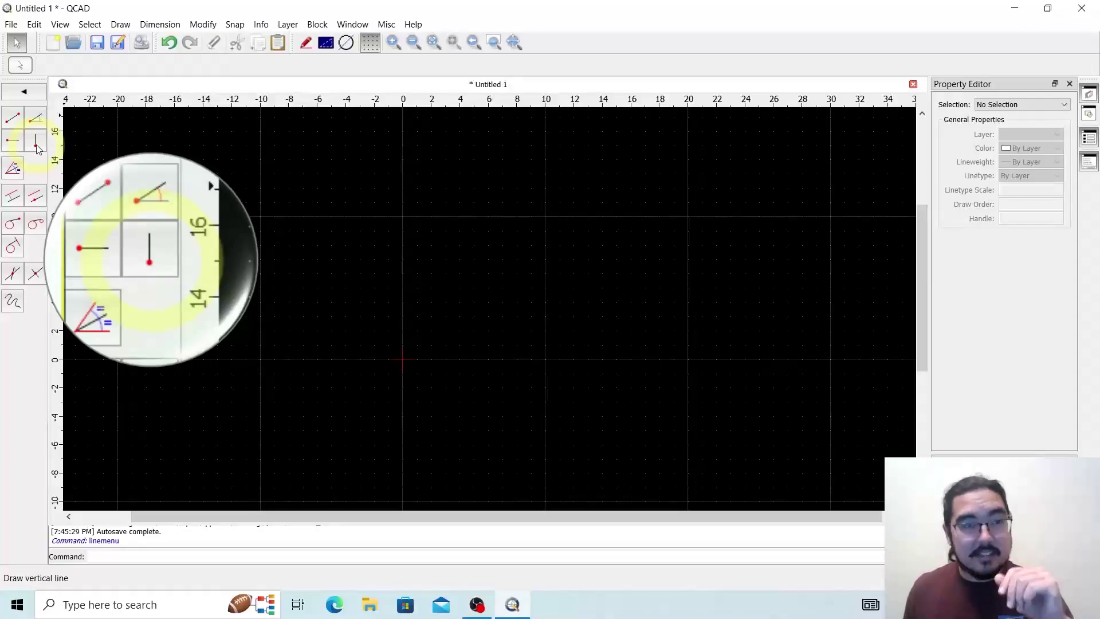
click(36, 143)
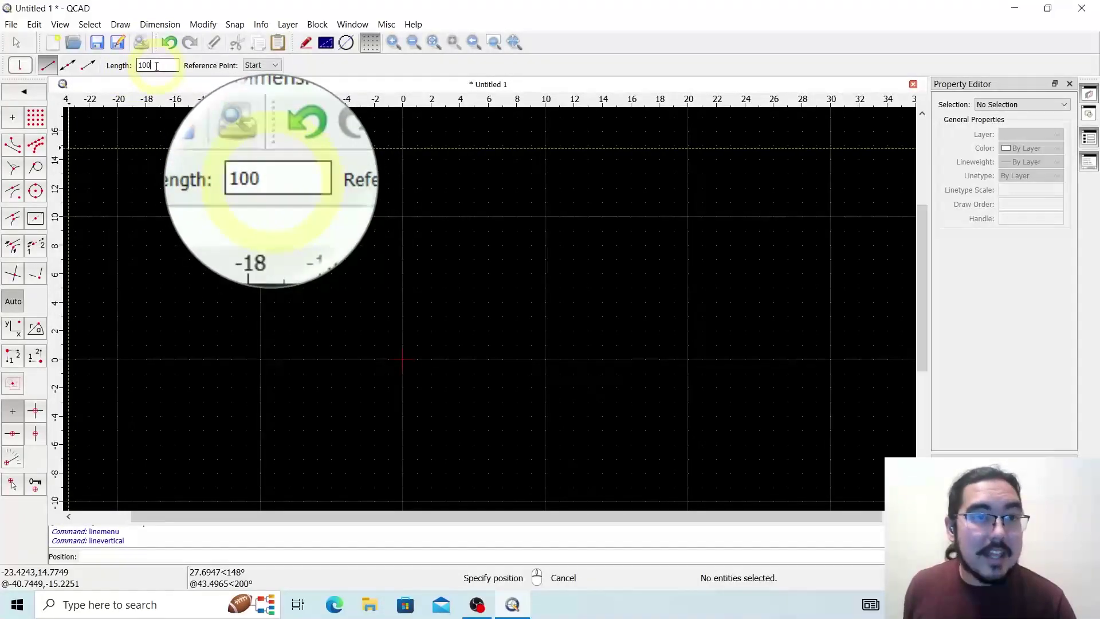
double_click(138, 65)
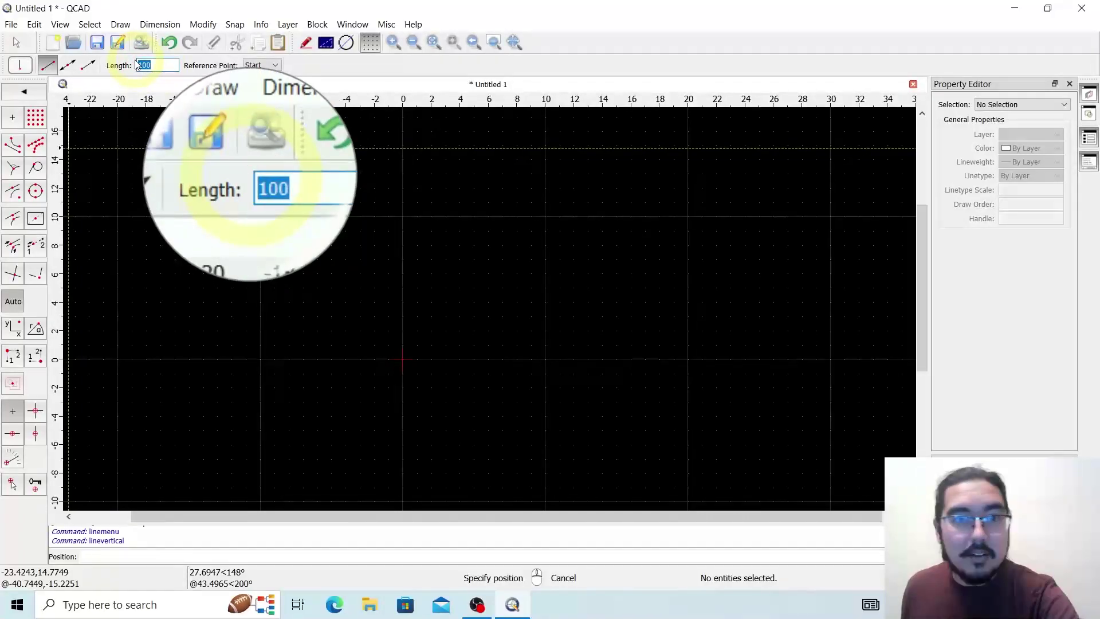
text(50)
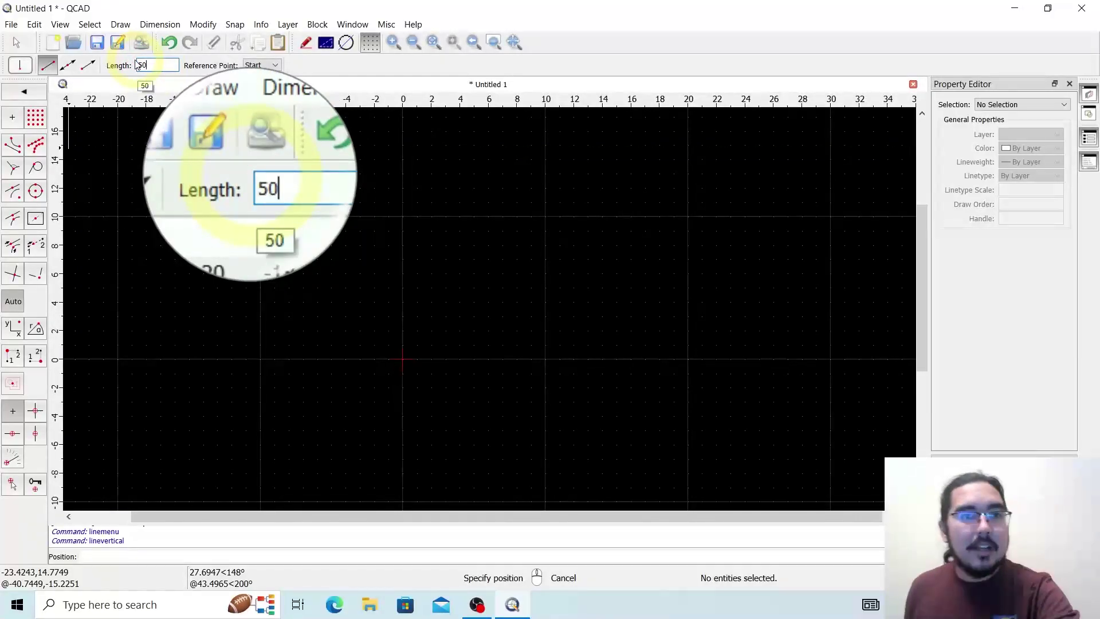
key(BackSpace)
key(BackSpace)
text(10)
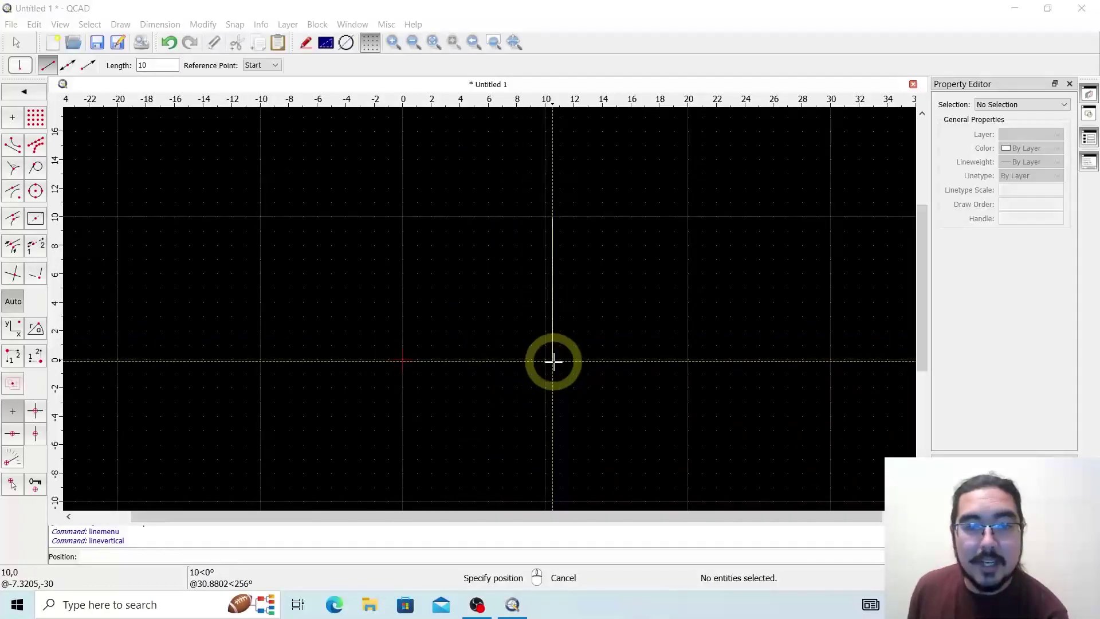
click(542, 359)
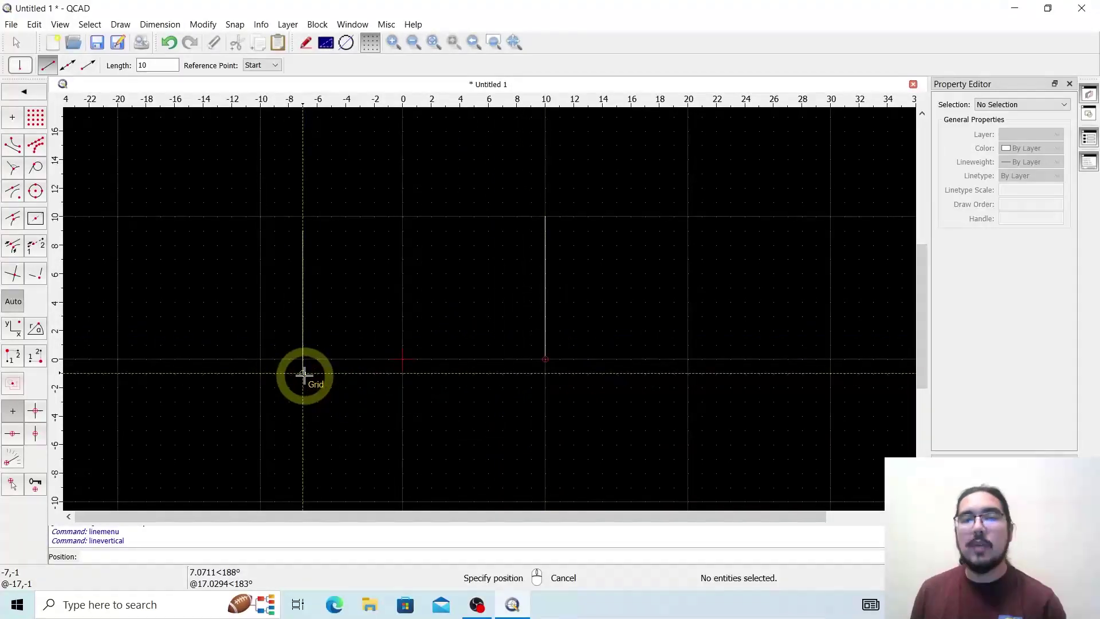
click(502, 359)
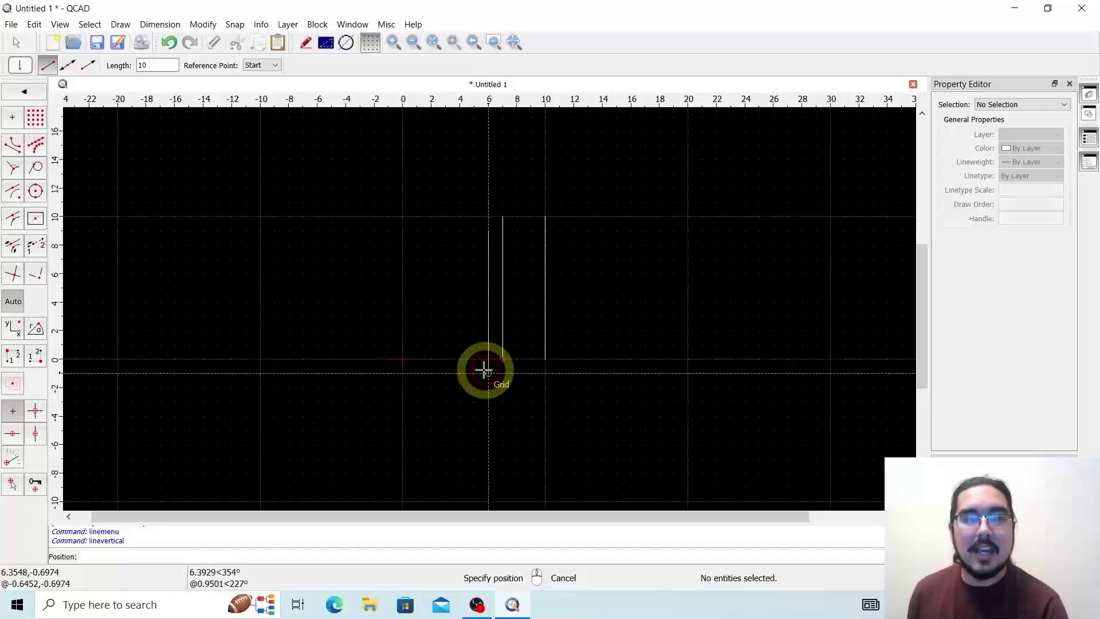
click(459, 360)
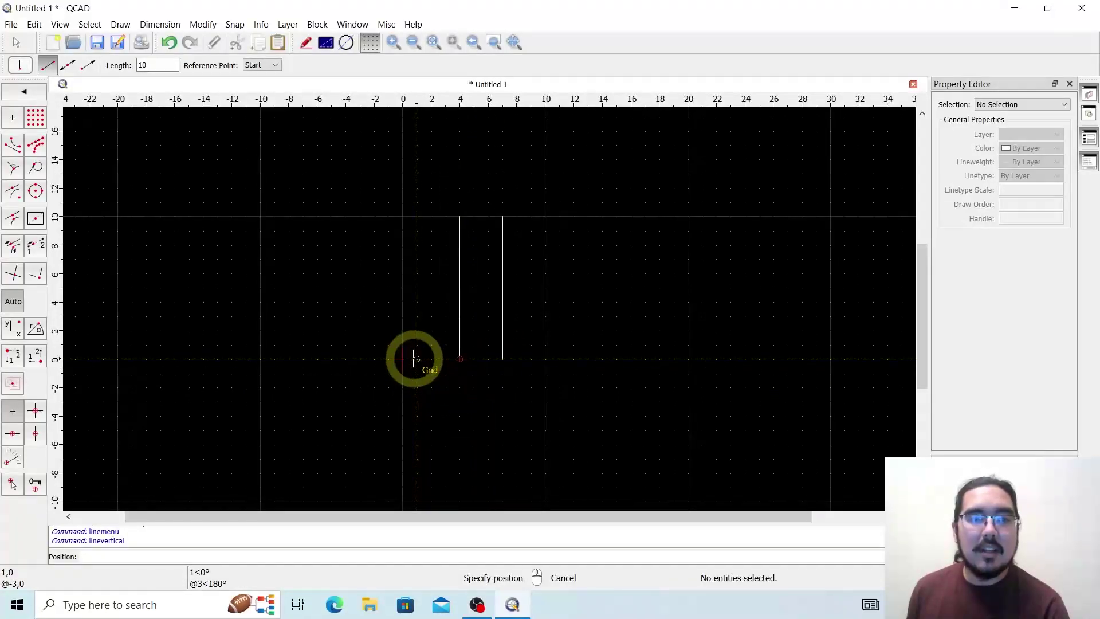
click(417, 359)
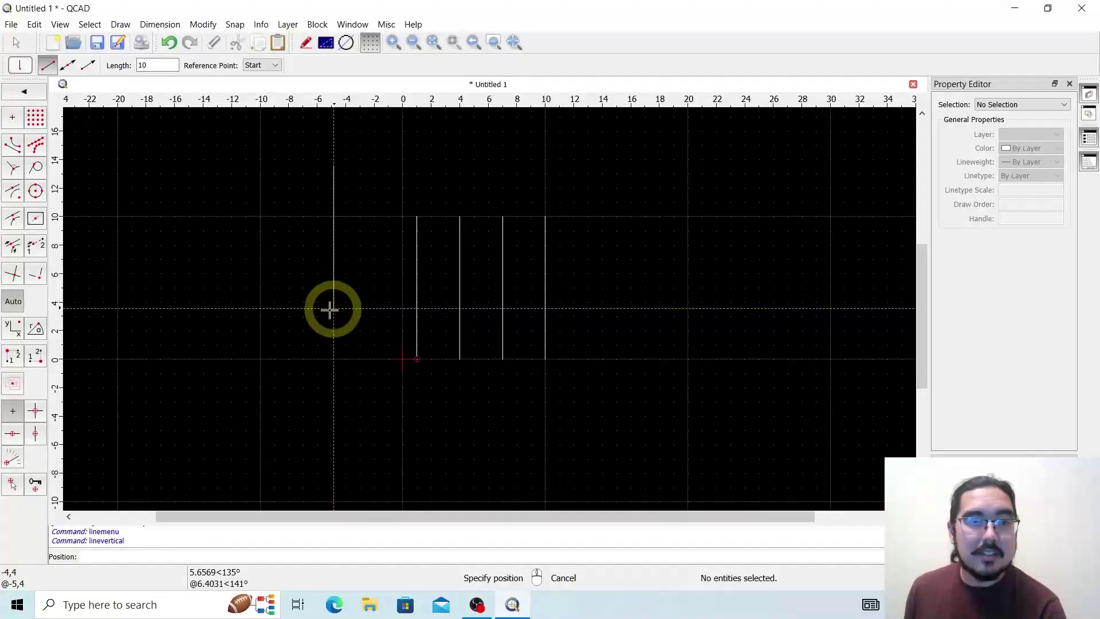
Draw two vertical lines of the same length using the Middle reference point, centred at (-2,5) and (-4,5).
click(259, 67)
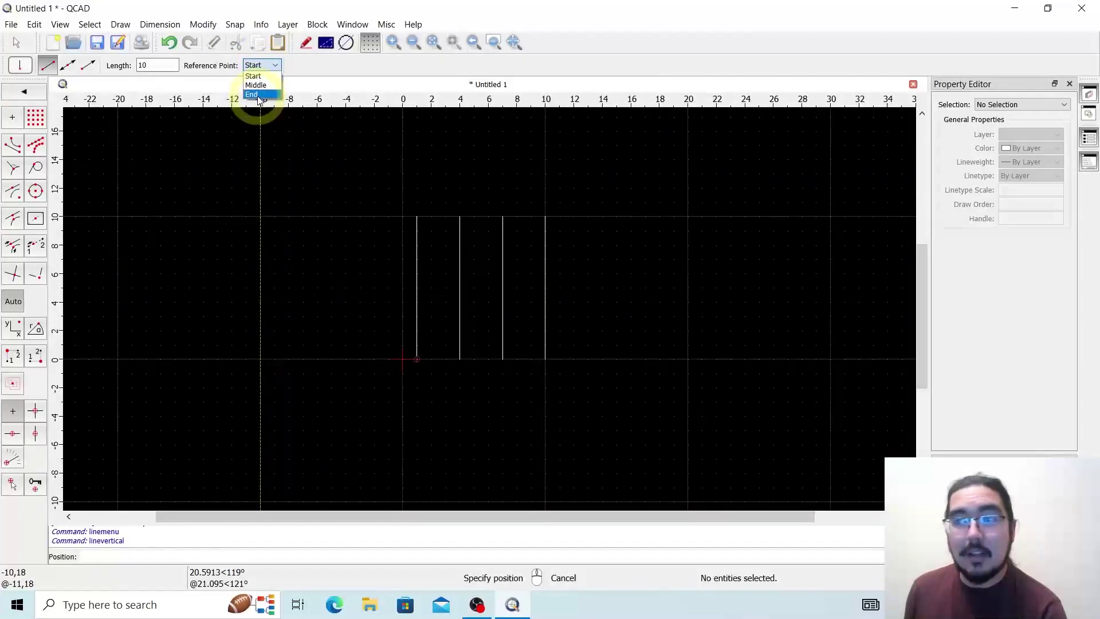
click(259, 85)
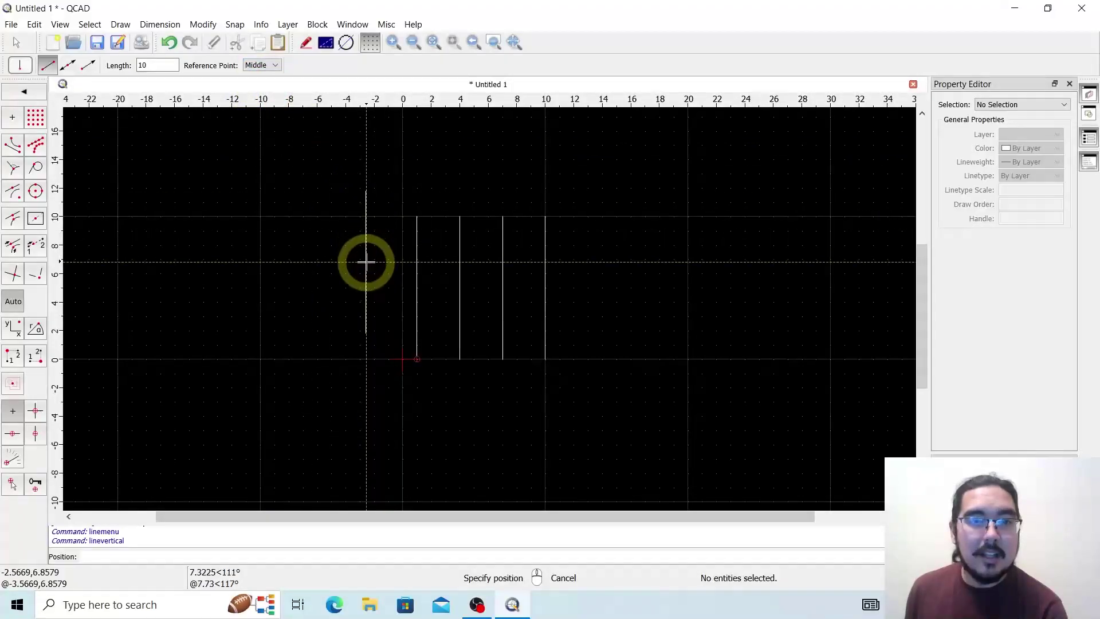
click(374, 287)
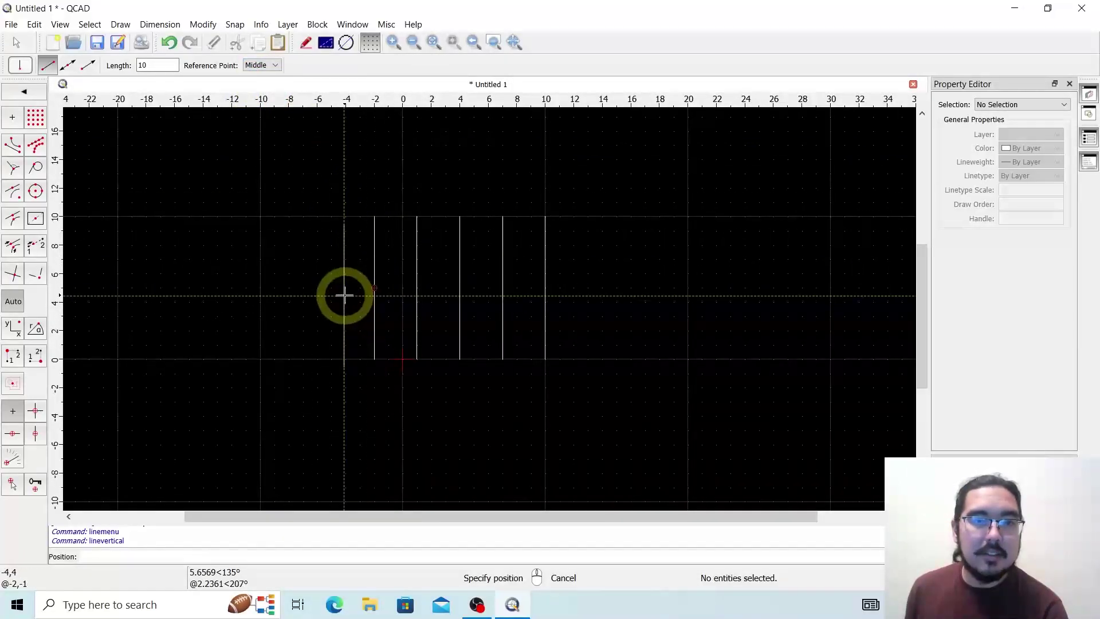
click(346, 287)
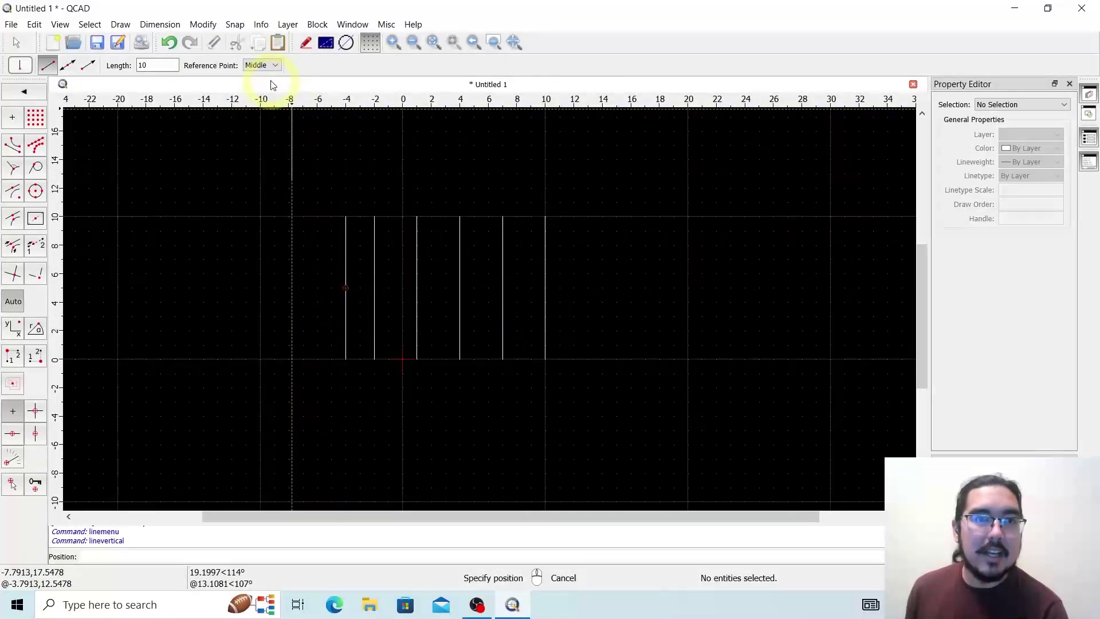
Draw six vertical lines using the End reference point, with upper ends at y = 10 and x = -6, -8, -10, 12, 14 and 16.
click(262, 66)
click(261, 94)
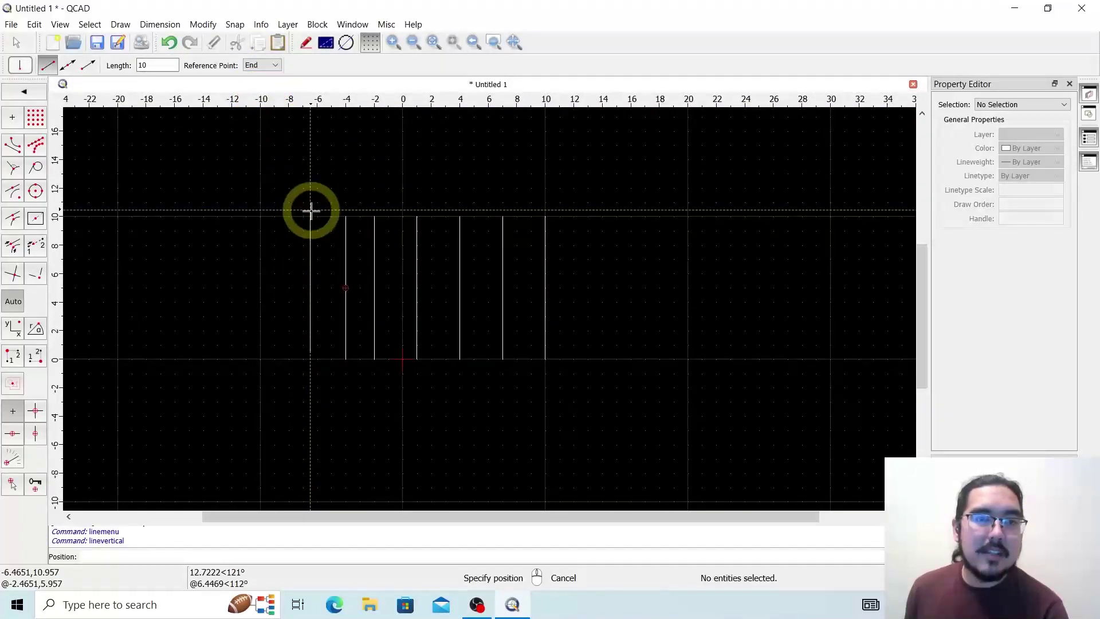
click(317, 217)
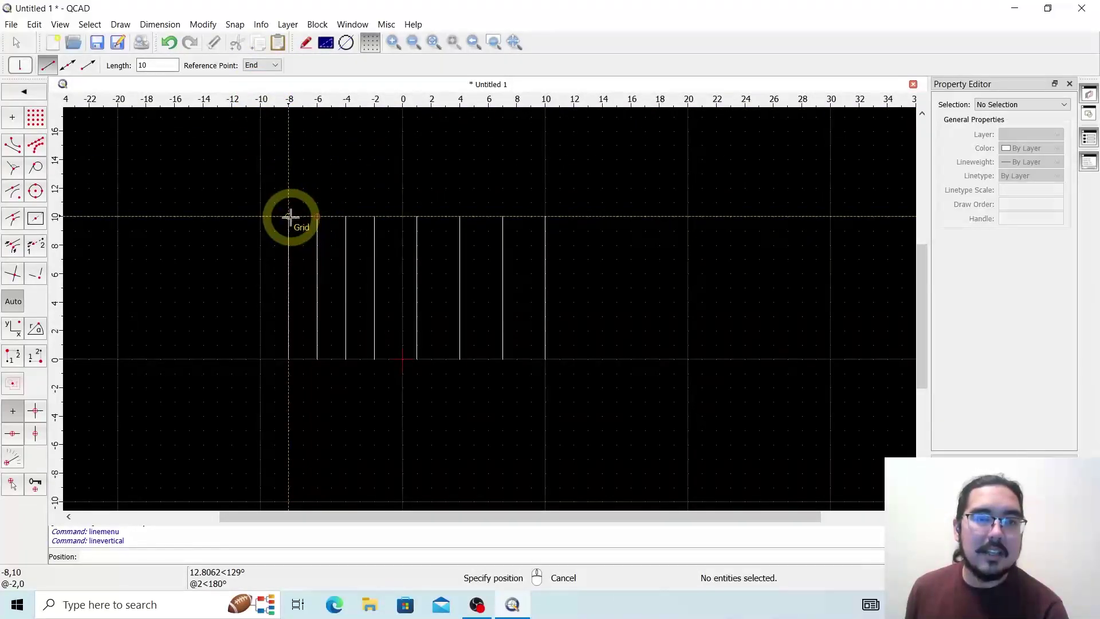
click(289, 216)
click(261, 217)
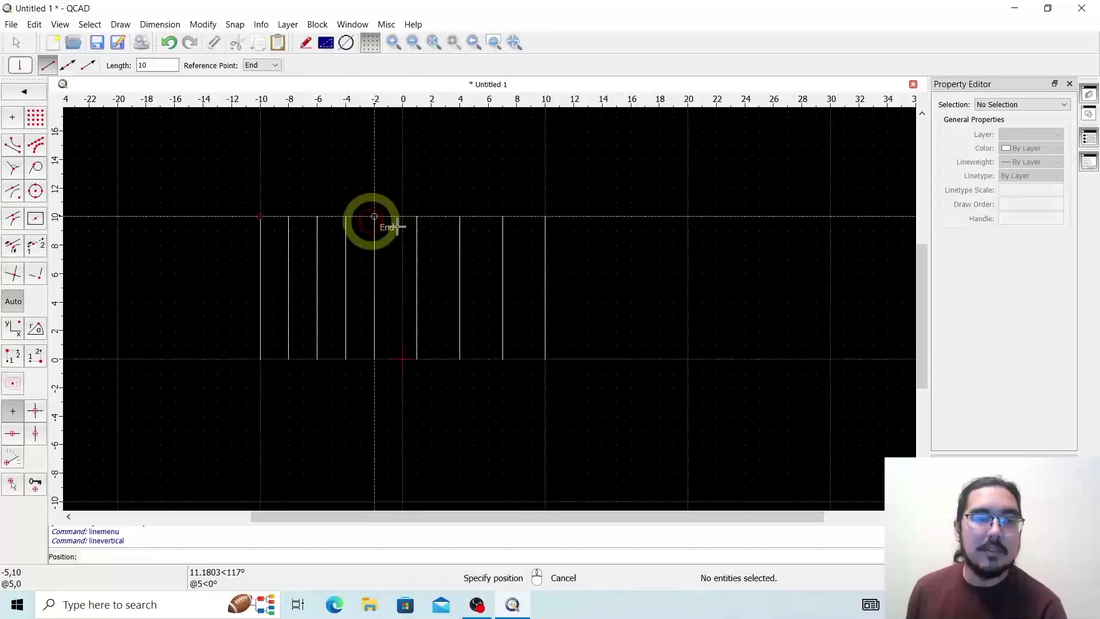
click(575, 218)
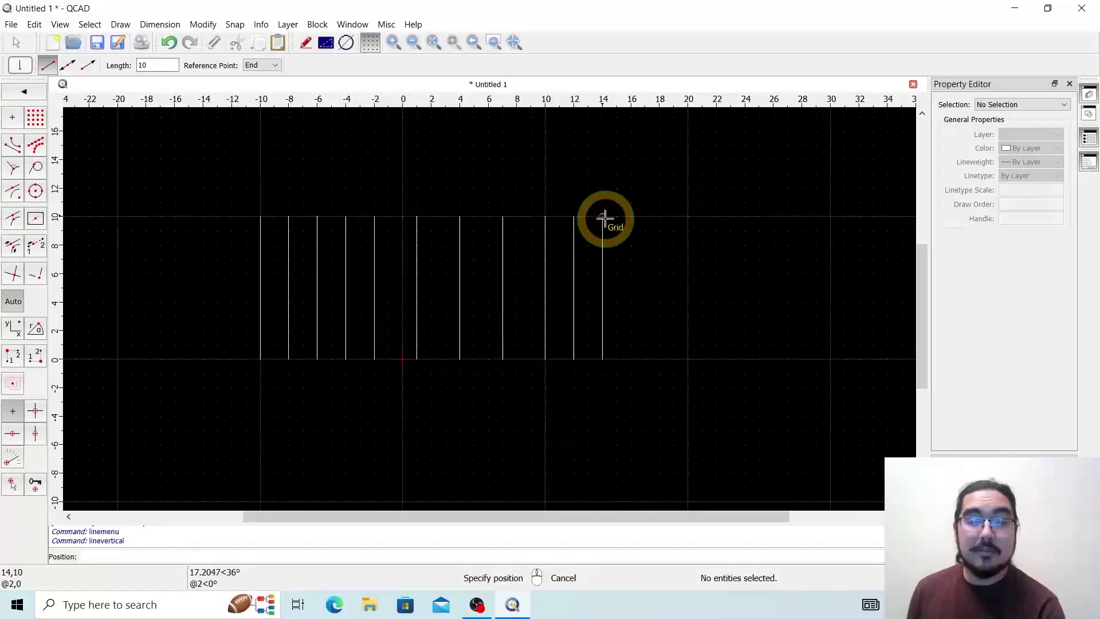
click(632, 216)
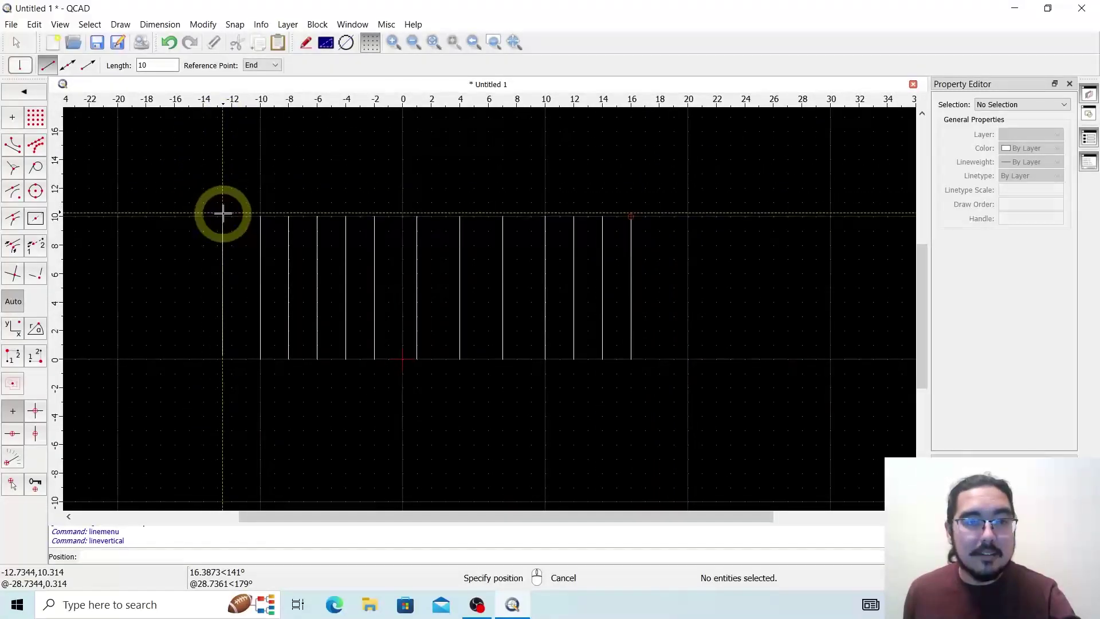
right_click(225, 217)
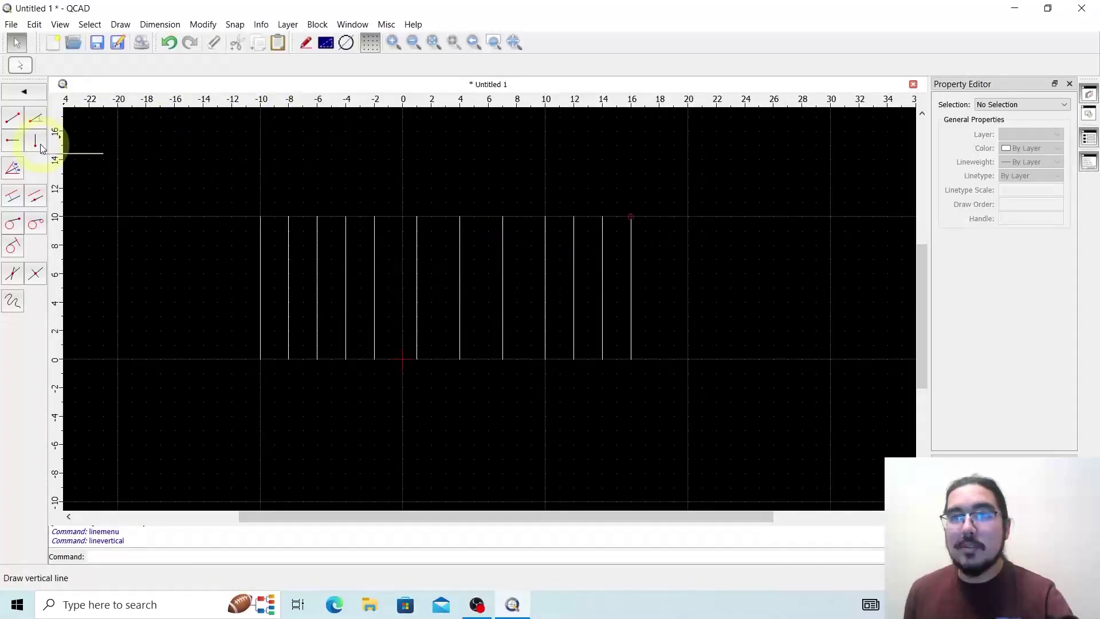
Draw six 10-unit horizontal lines by their end points at (0,13), (10,13), about (19.6,13), (20,12), (10,12) and (0,12).
click(105, 170)
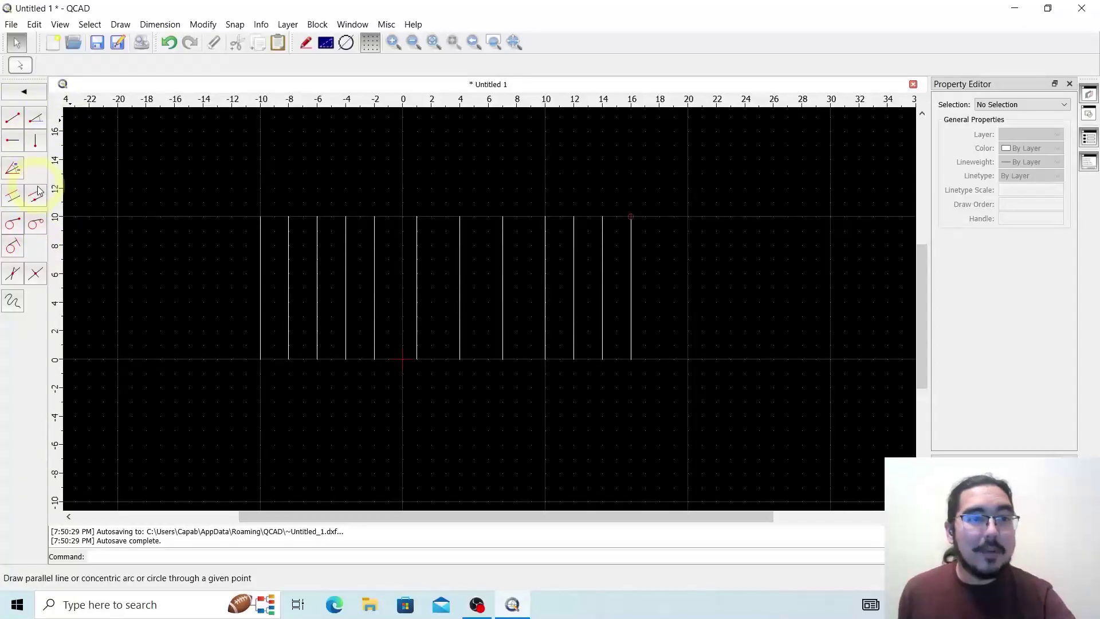
click(112, 197)
click(15, 141)
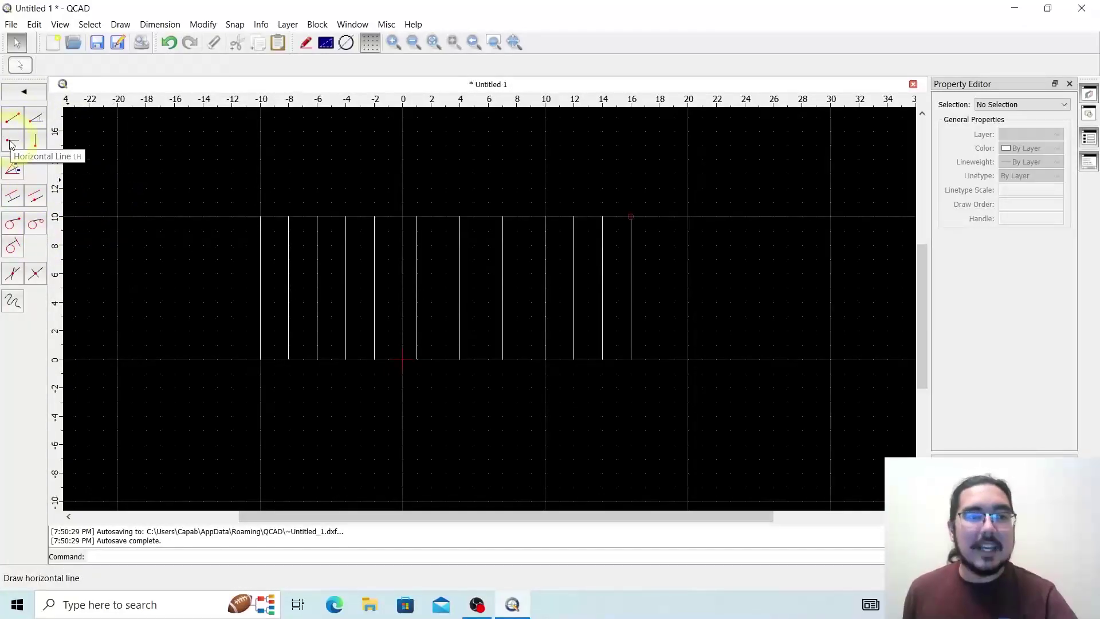
click(10, 144)
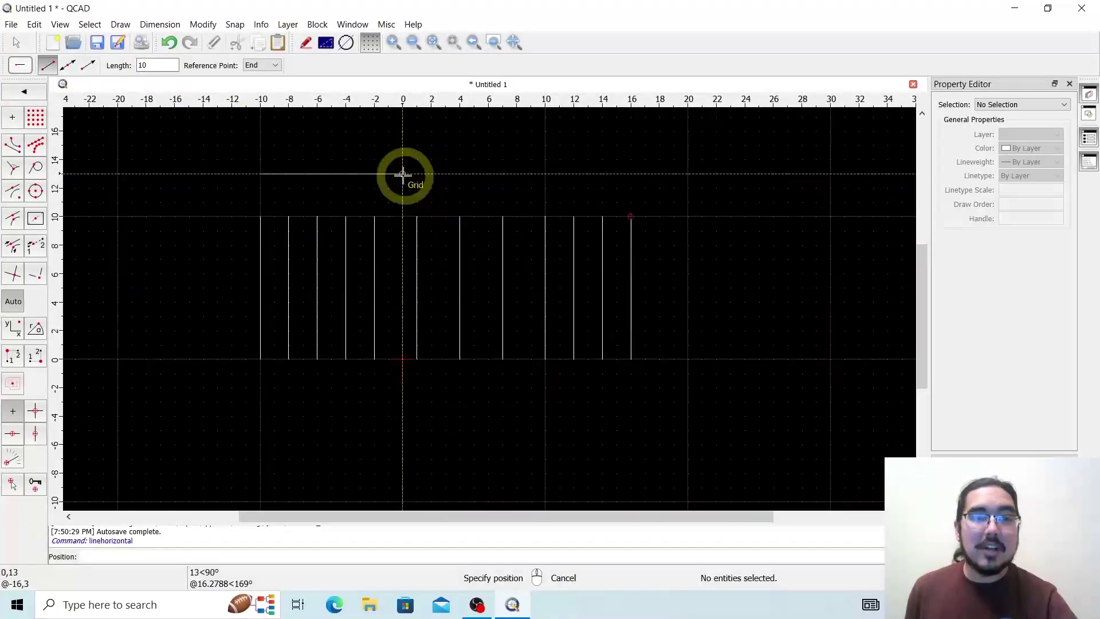
click(403, 173)
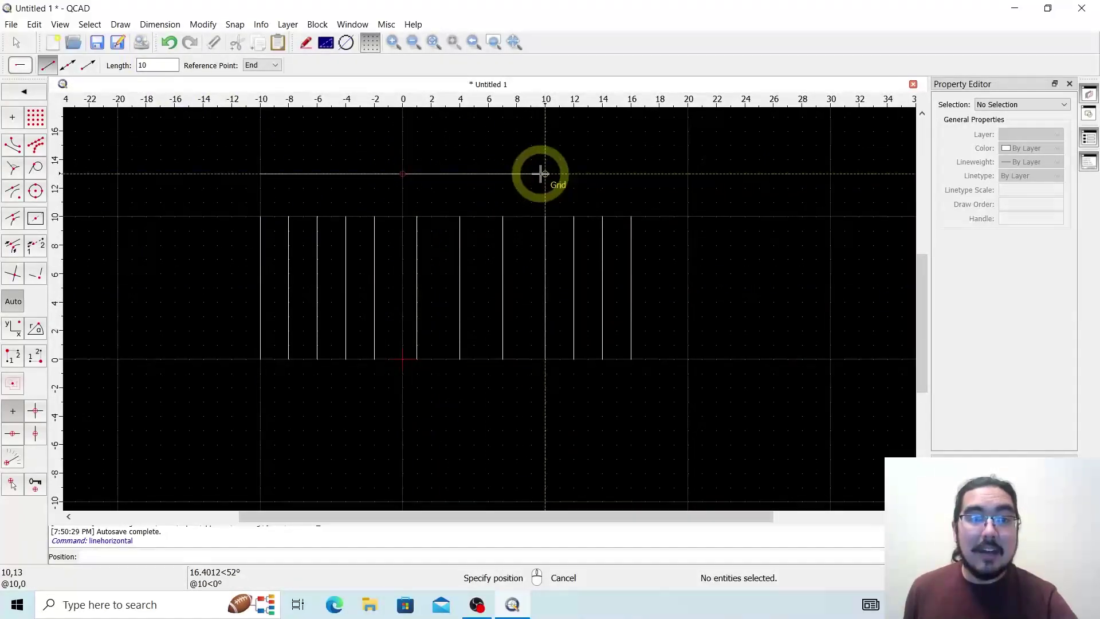
click(545, 173)
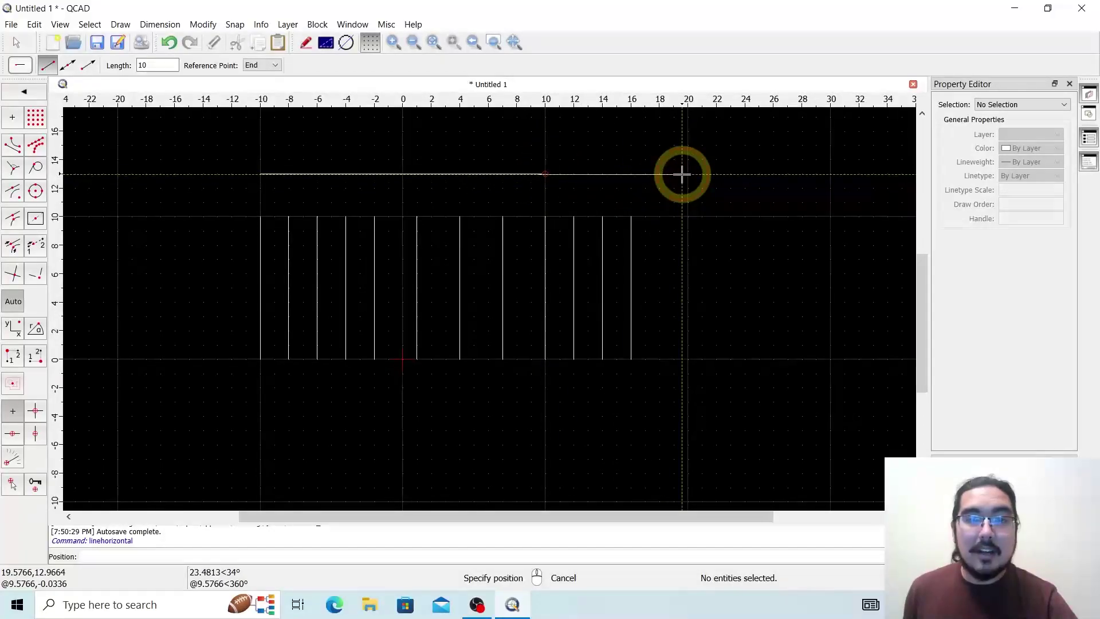
click(683, 174)
click(687, 188)
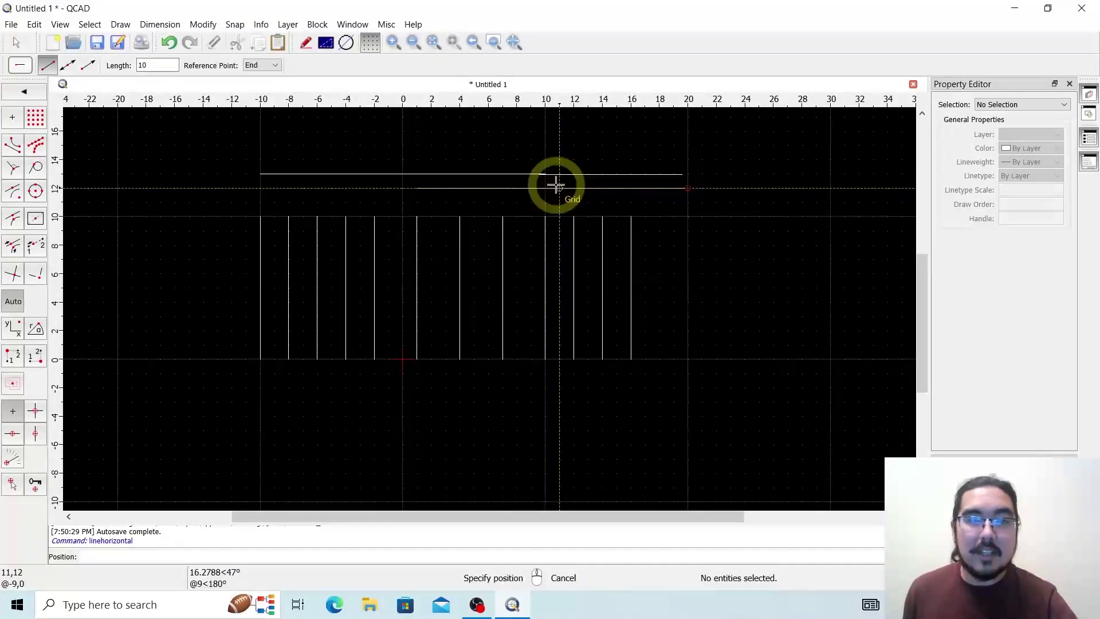
click(401, 191)
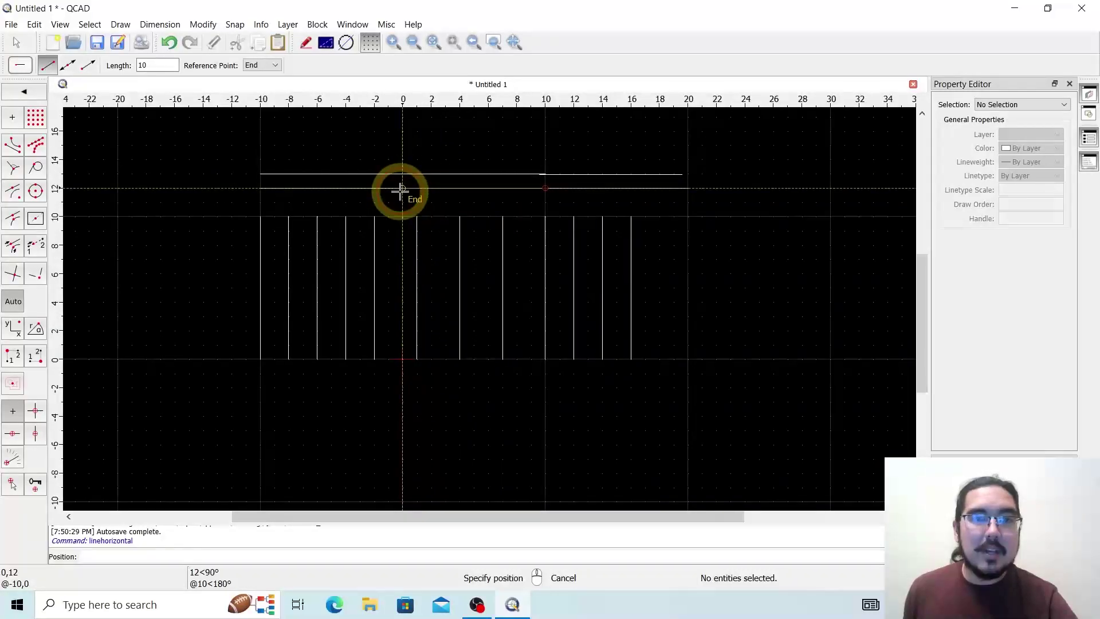
Draw three connected 10-unit horizontal lines using the Start reference point, starting at (-10,14), (0,14) and (10,14).
click(273, 65)
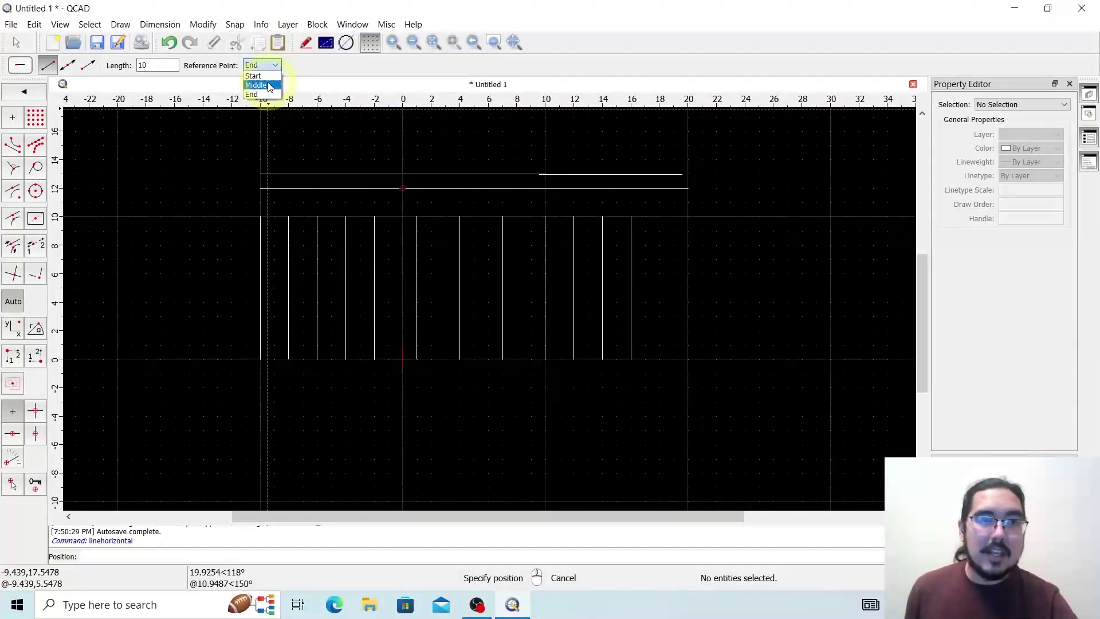
click(256, 85)
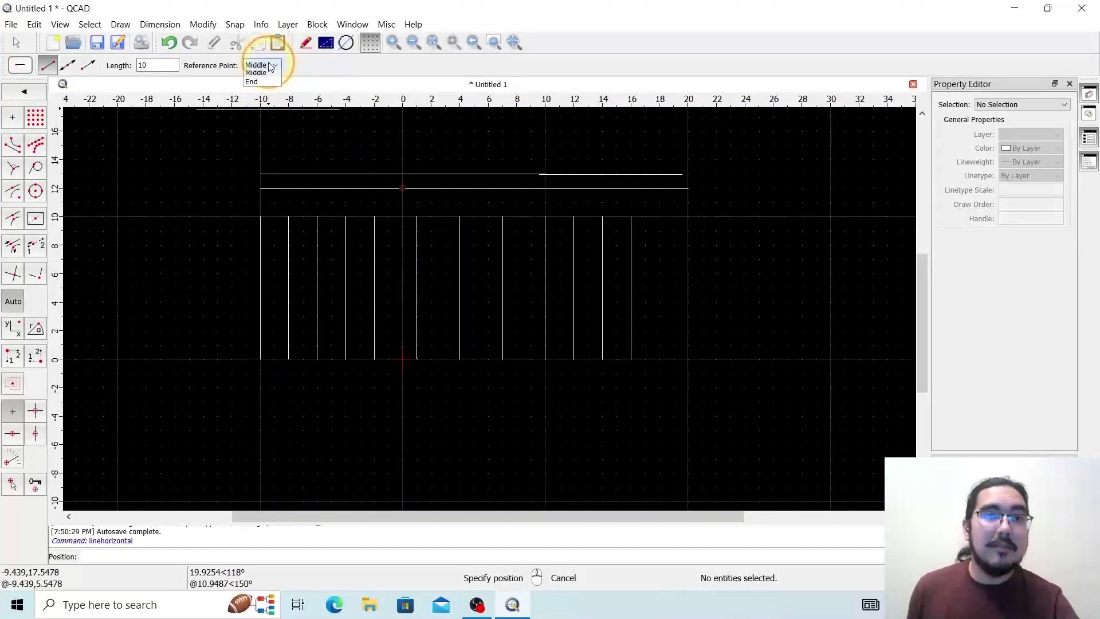
click(258, 66)
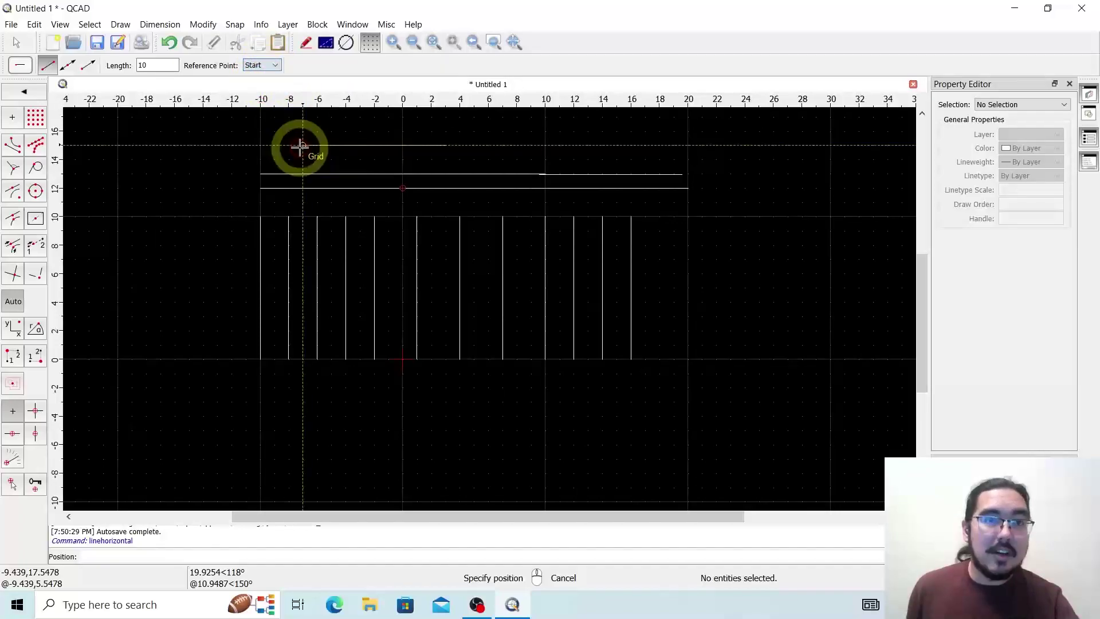
click(260, 159)
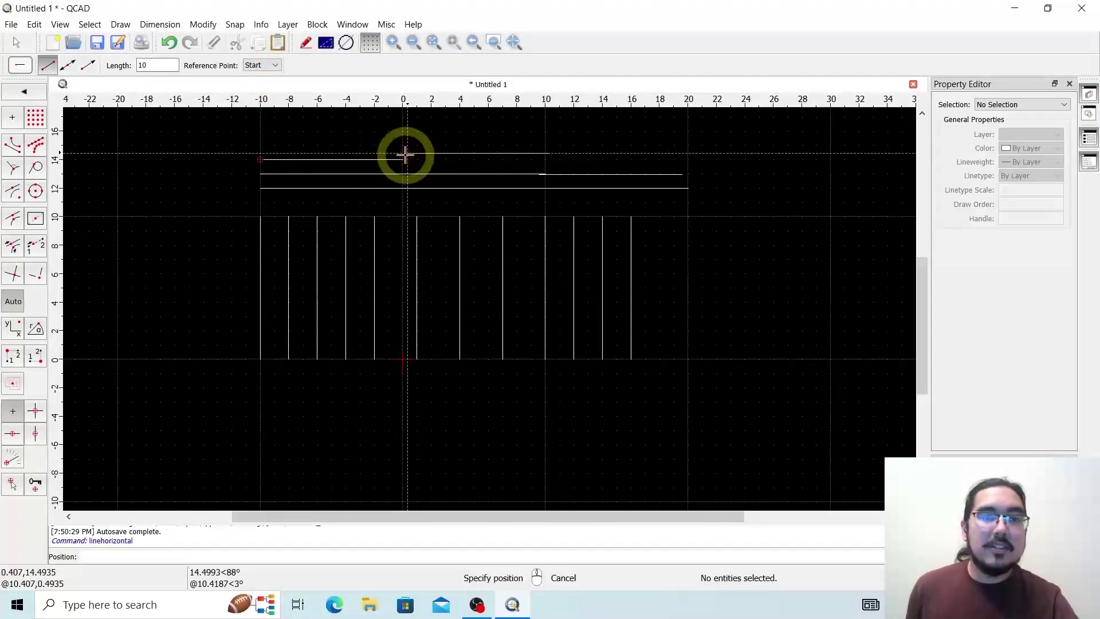
click(544, 159)
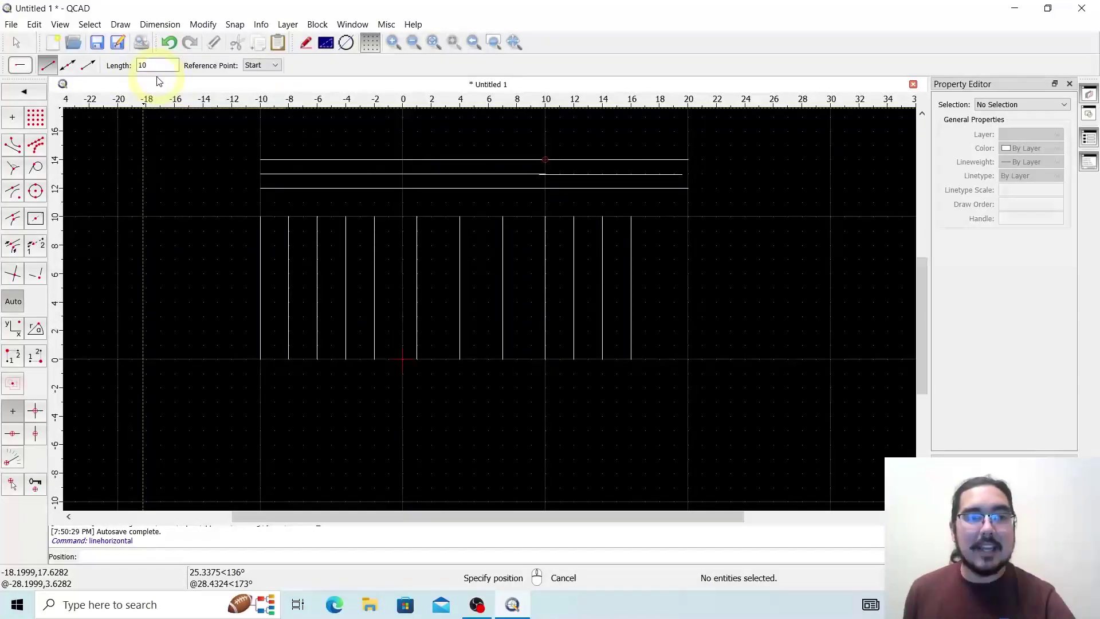
Draw five 45° lines of length 10 using the Start reference point, starting at (-10,0), (0,0), (14,0), (7,0) and (-4,0).
click(30, 92)
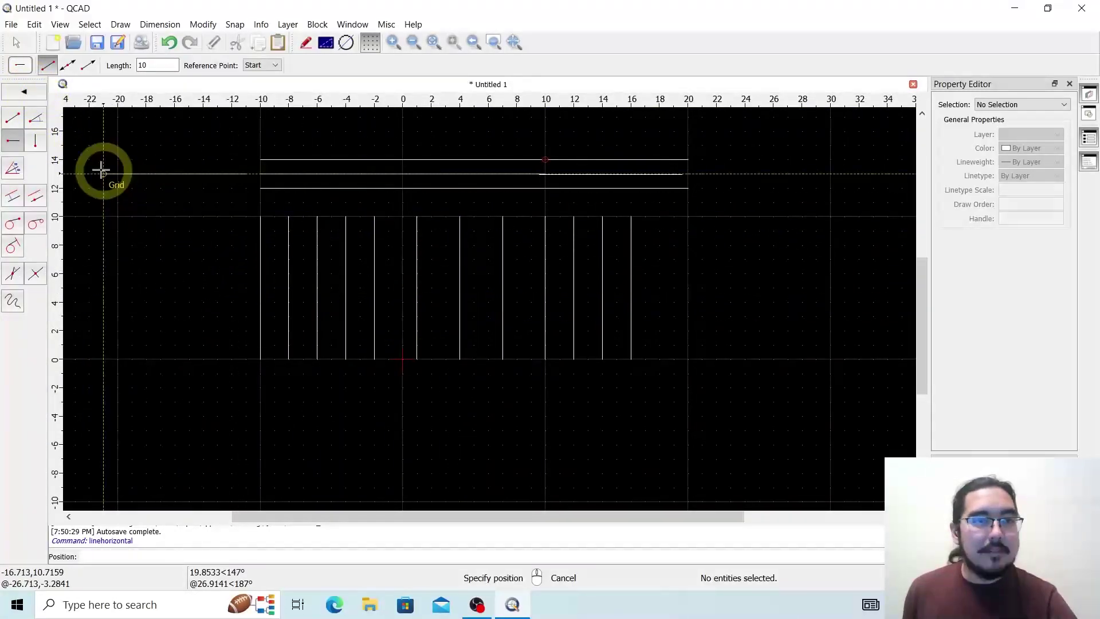
click(40, 120)
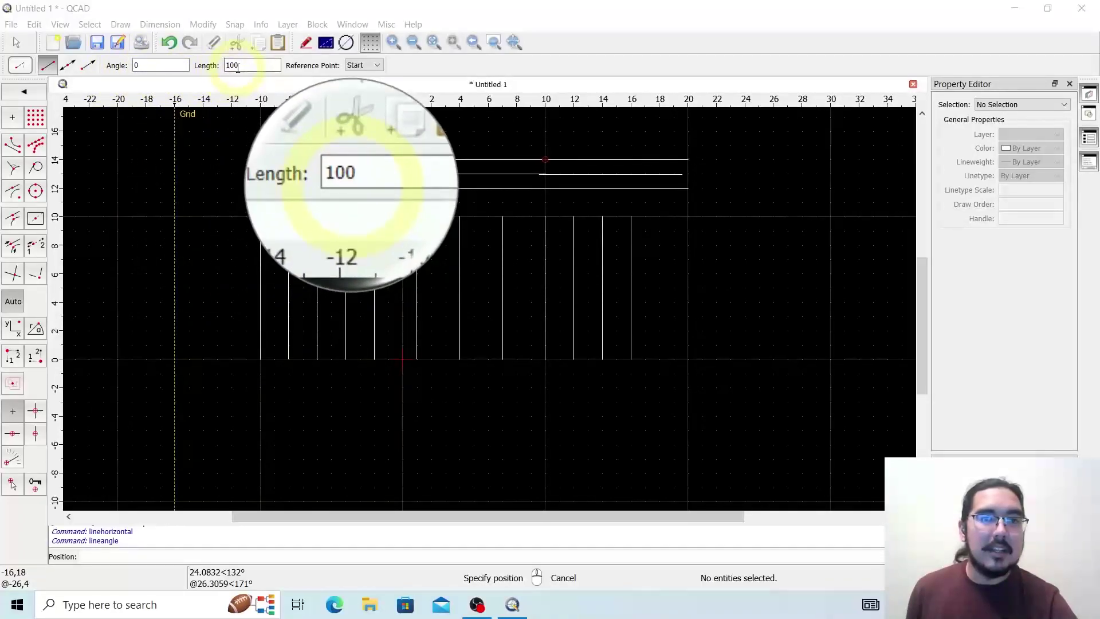
drag(234, 67, 224, 68)
text(10)
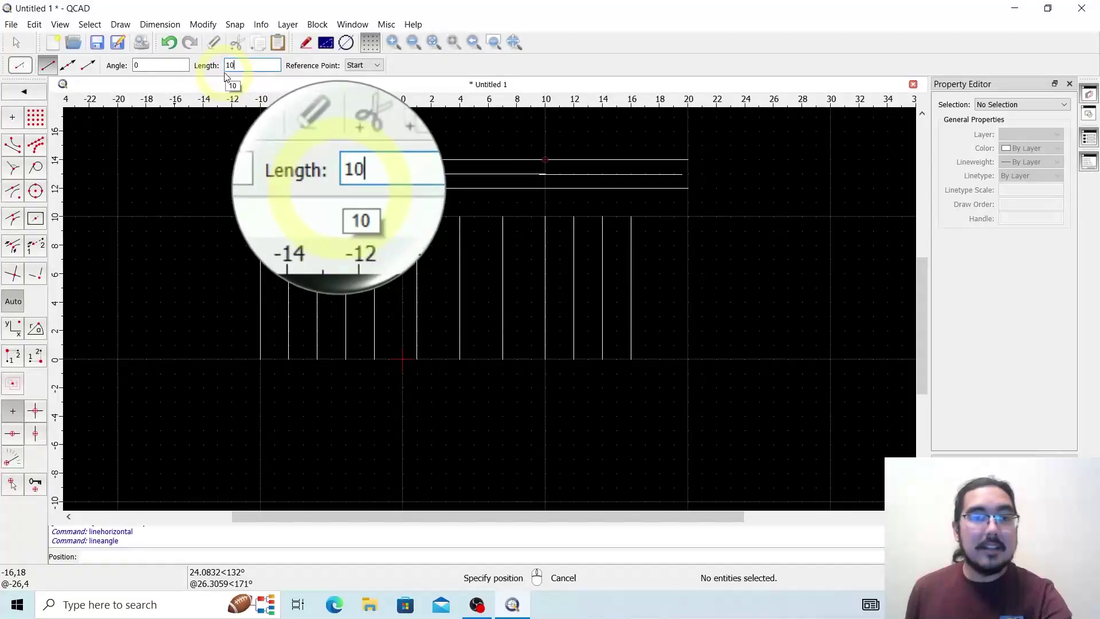
click(143, 65)
double_click(143, 64)
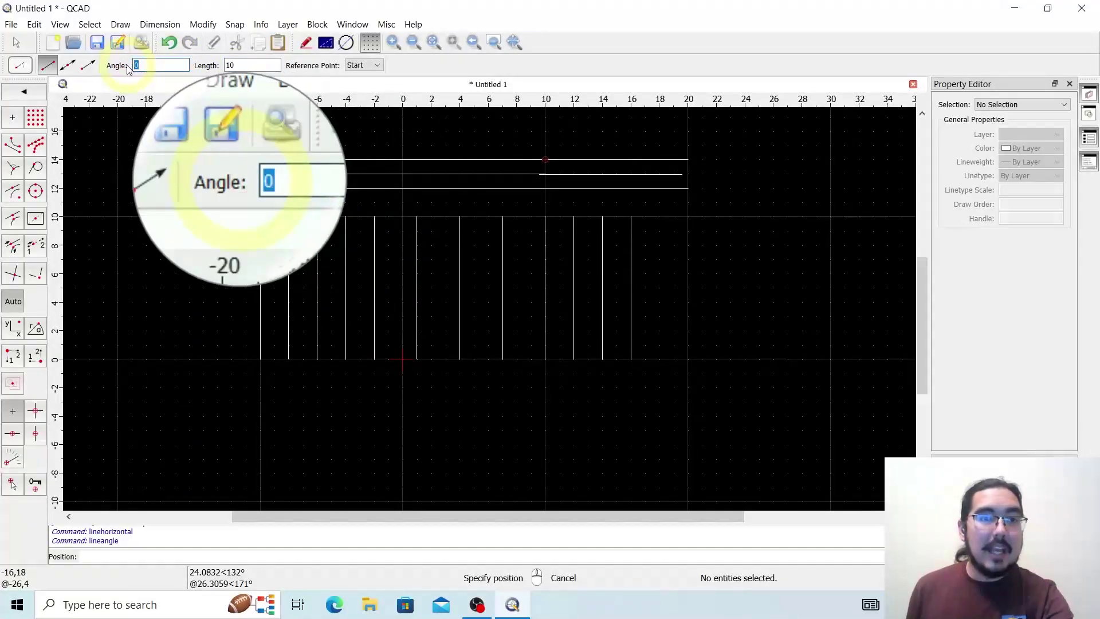
text(45)
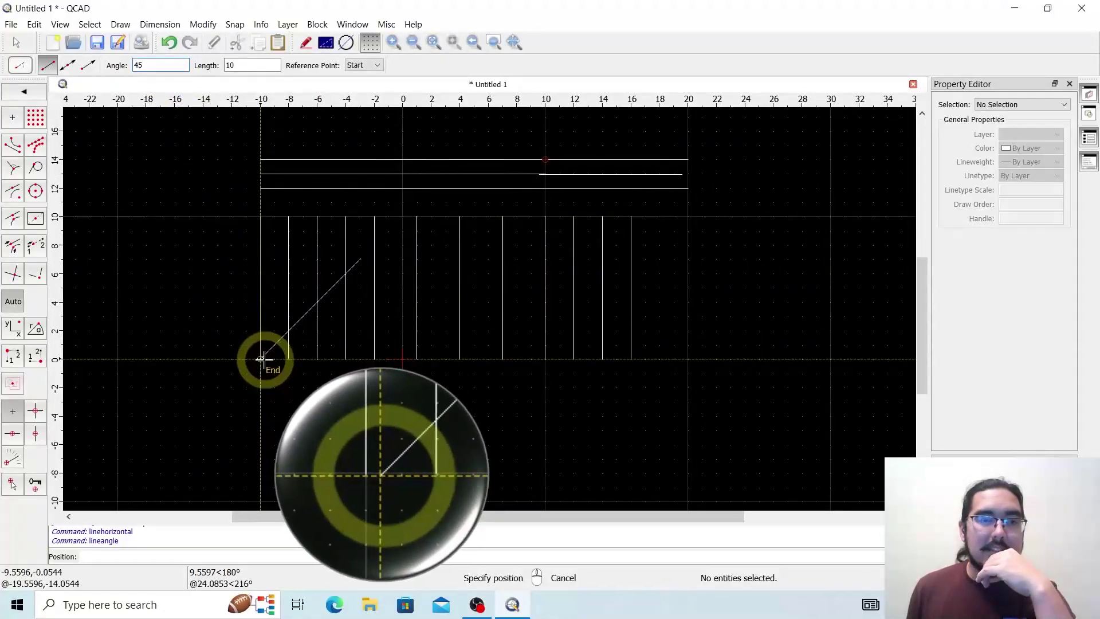
click(261, 360)
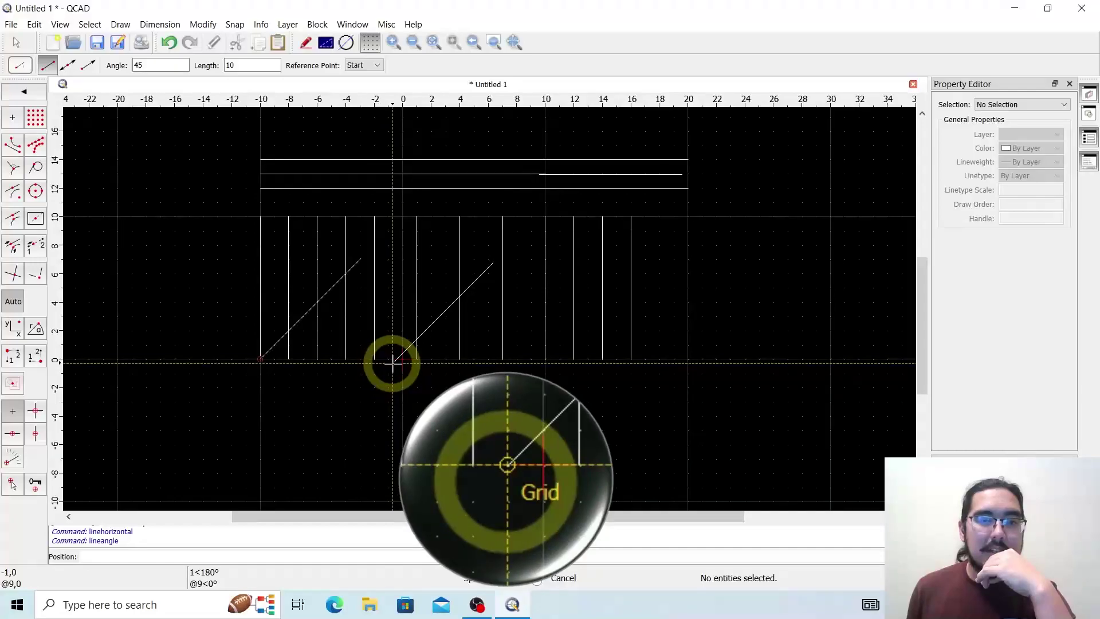
click(403, 360)
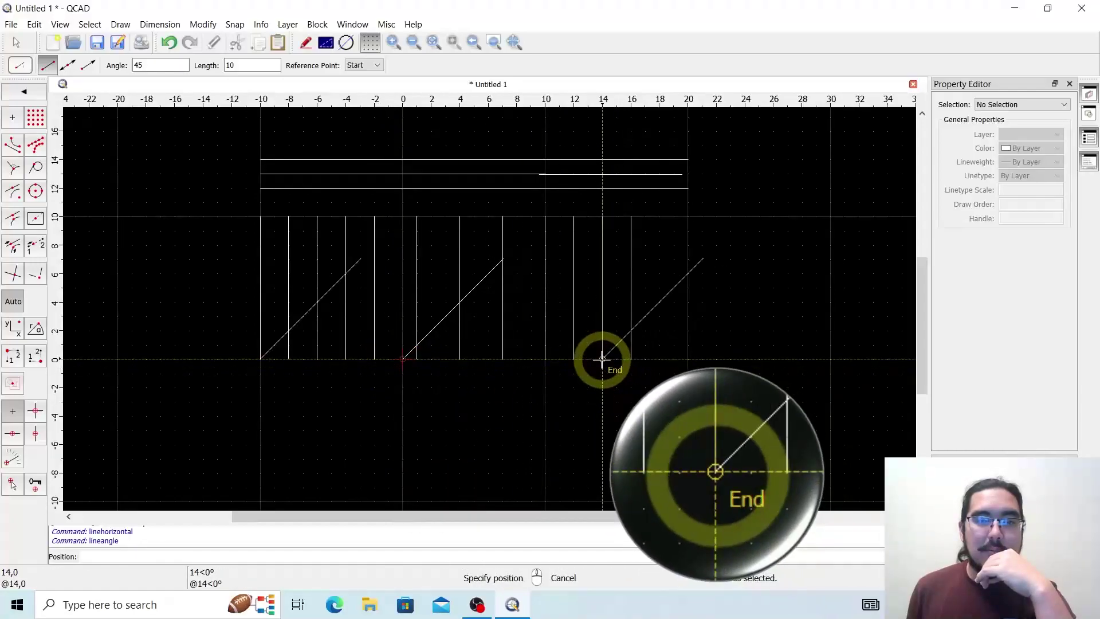
click(602, 360)
click(503, 359)
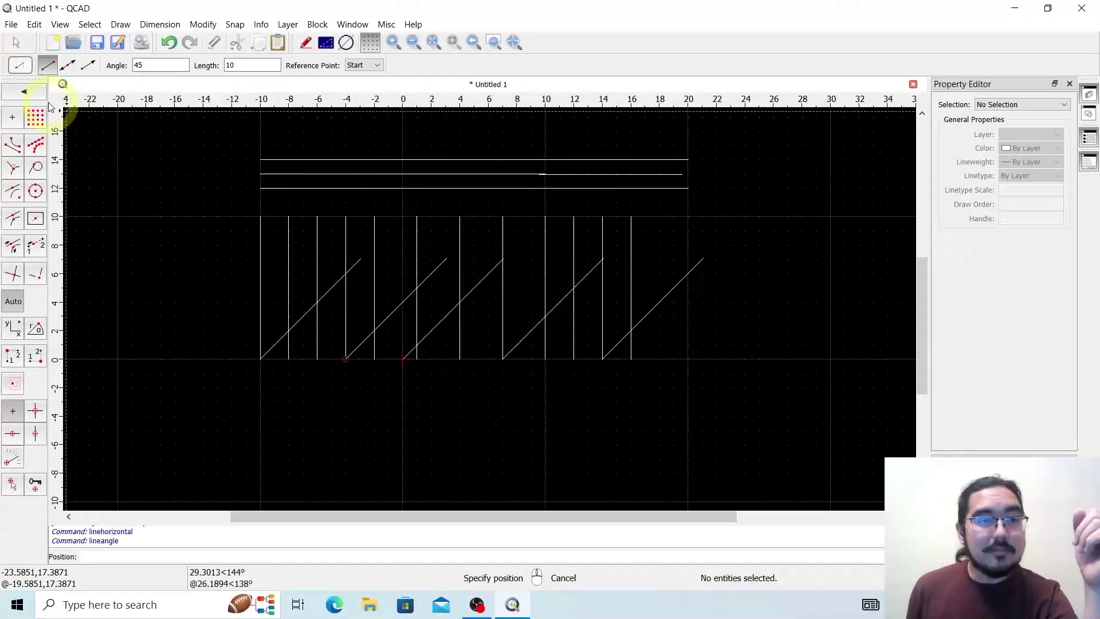
click(24, 91)
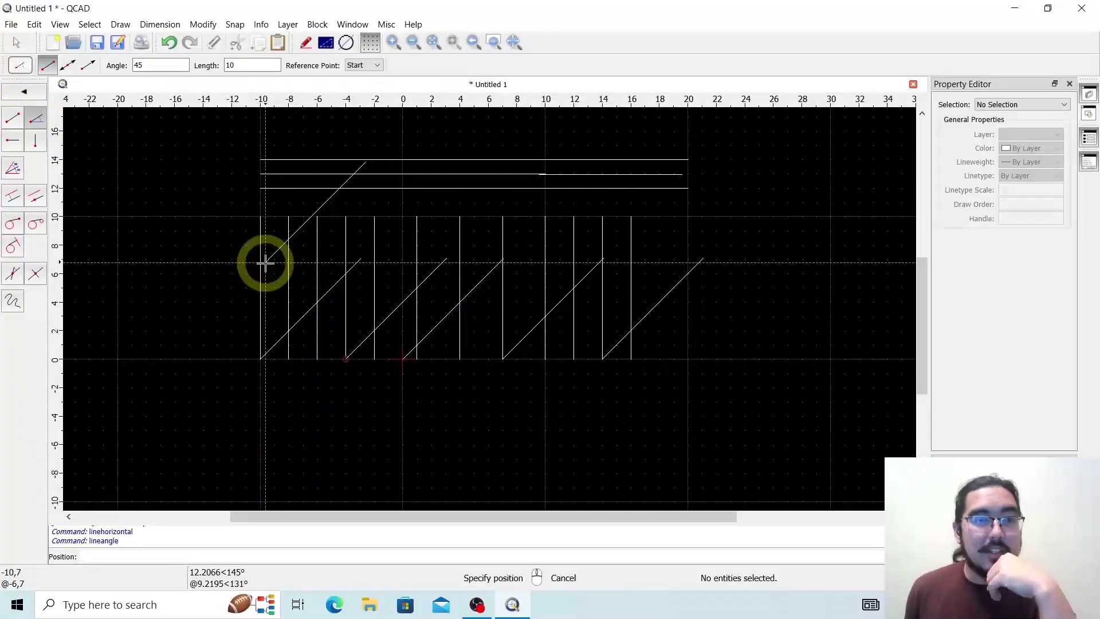
key(l)
key(h)
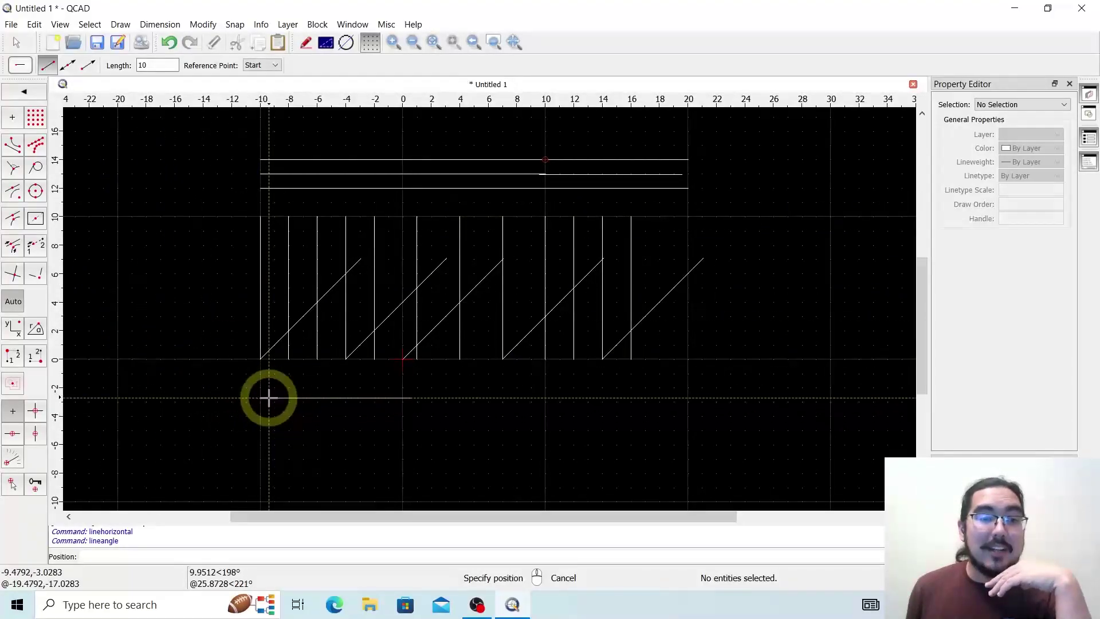
right_click(128, 303)
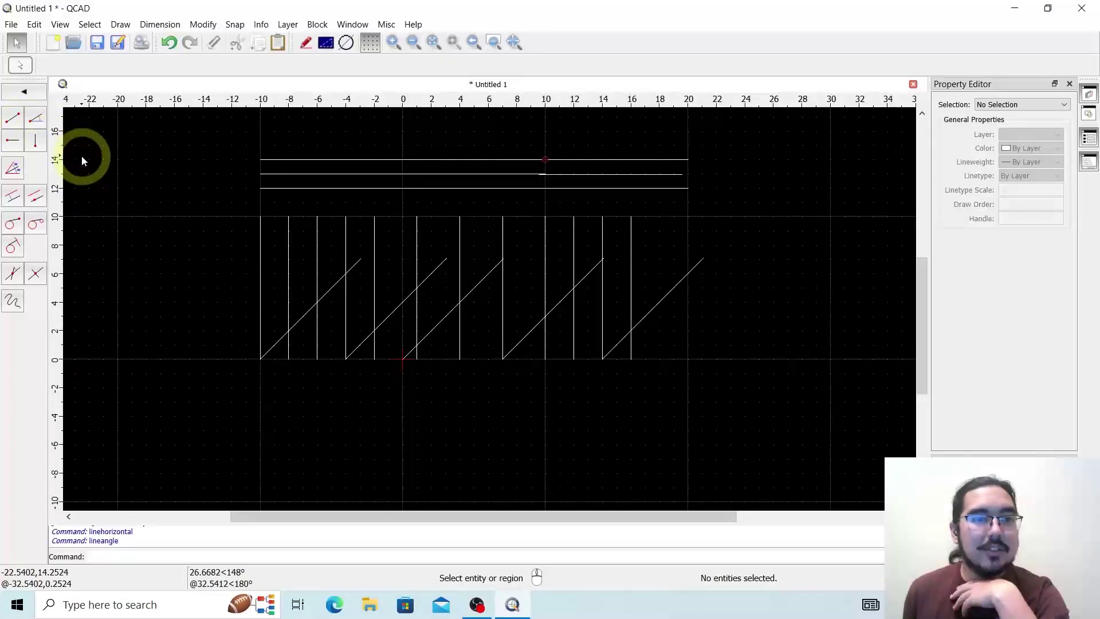
Draw a closed rectangle of connected two-point lines through (-10,-3), (0,-3), (0,-1) and (-10,-1).
click(14, 121)
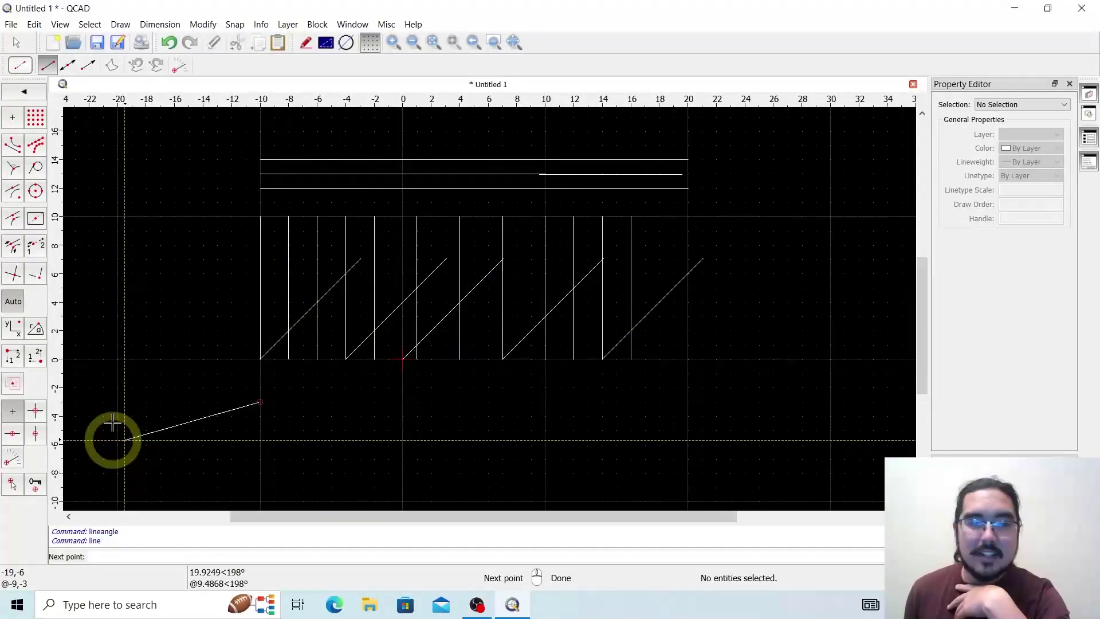
click(402, 401)
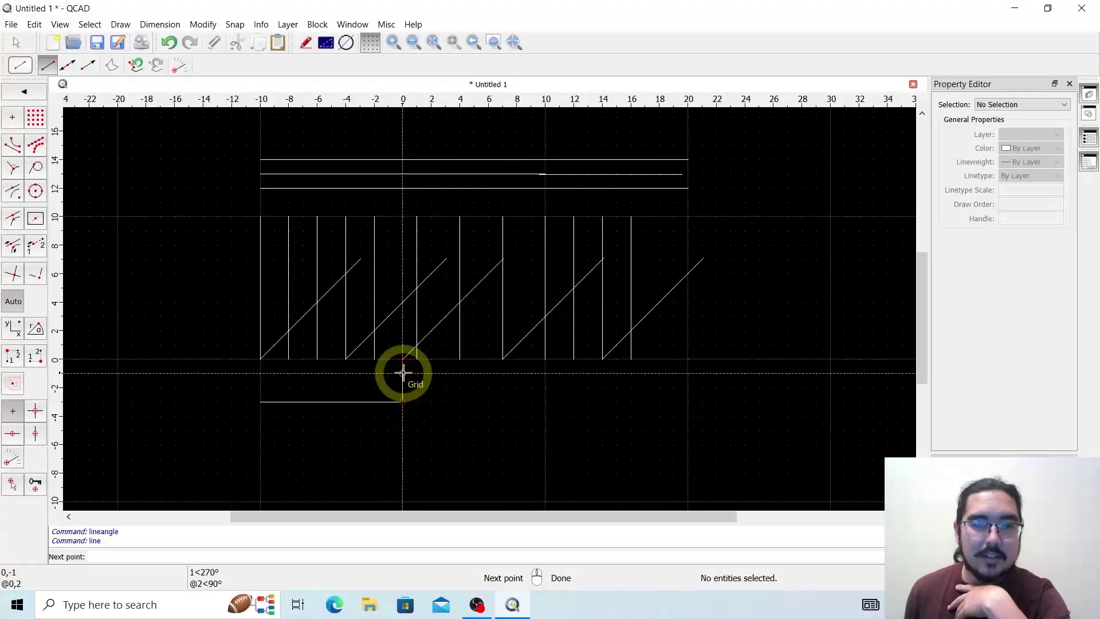
click(402, 373)
click(260, 373)
click(262, 400)
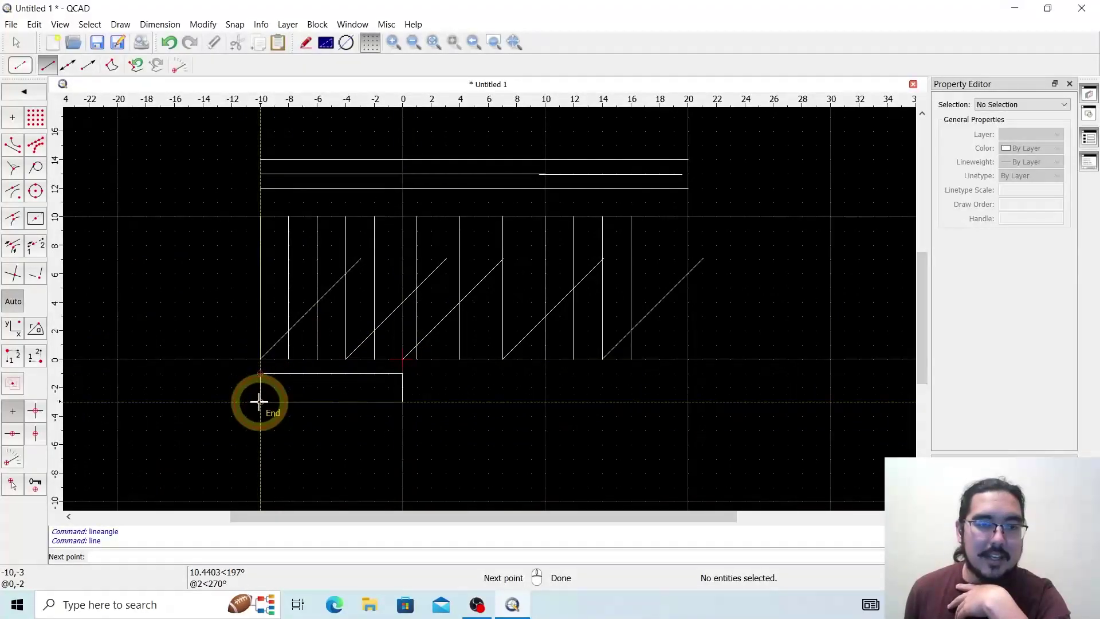
right_click(190, 244)
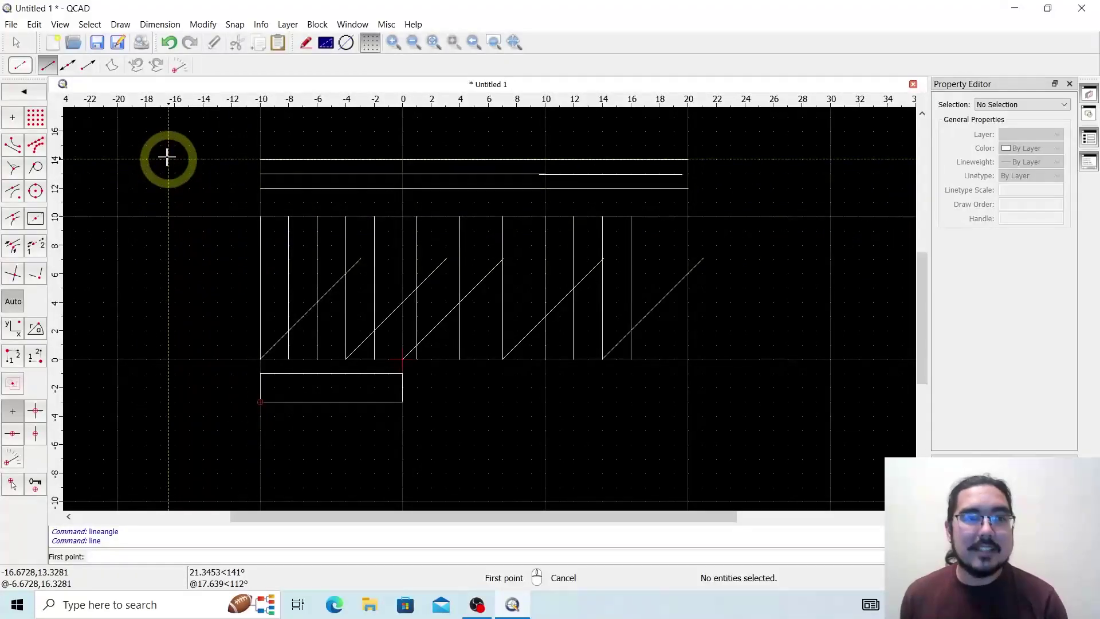
Draw two connected lines from (-13,10) down to (-13,0) and across to (-15,0), and leave the line tools.
click(217, 217)
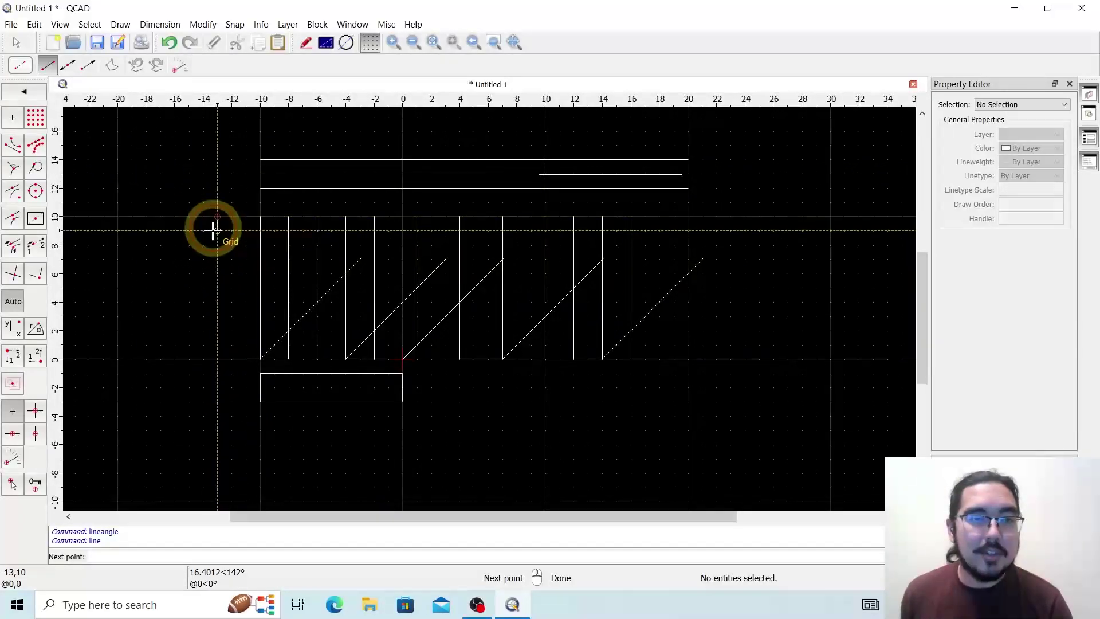
click(218, 359)
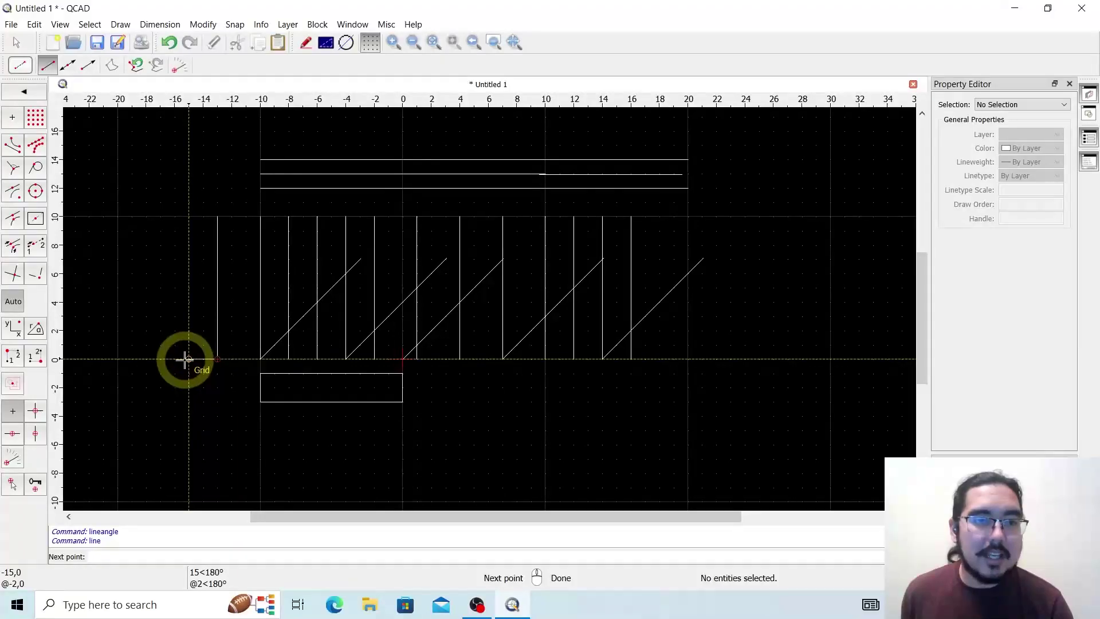
click(185, 359)
right_click(297, 370)
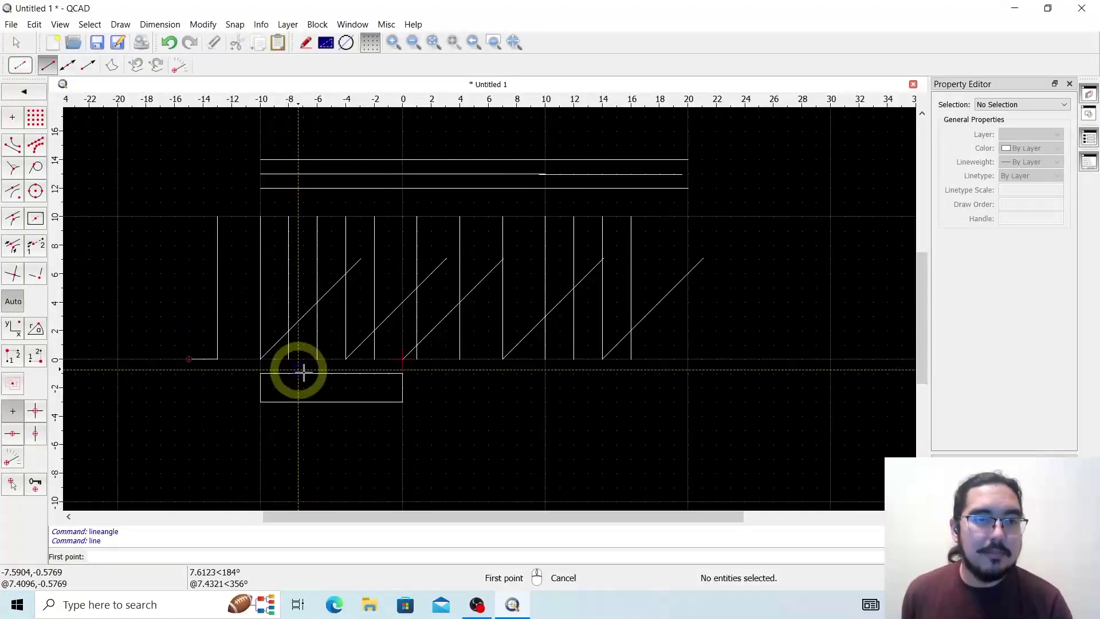
right_click(145, 160)
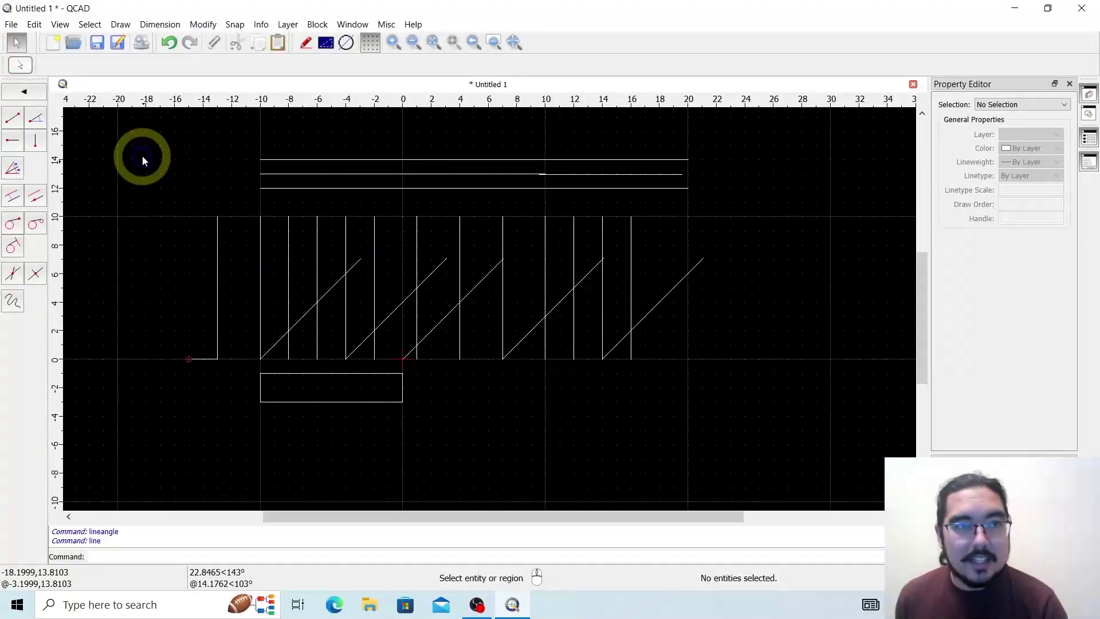
right_click(143, 156)
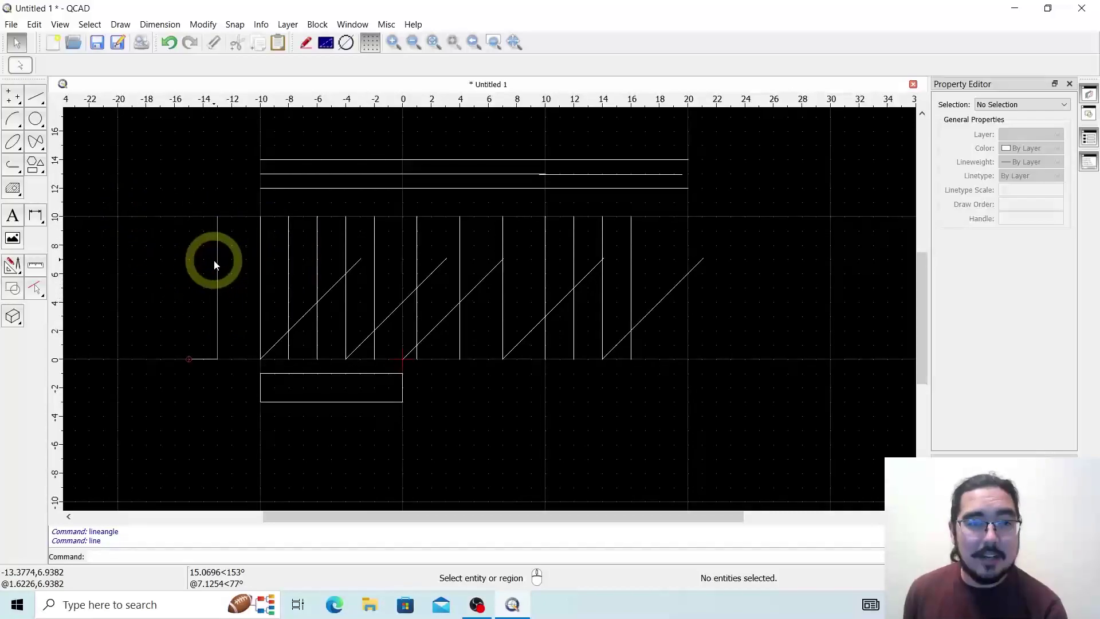
Delete the vertical line at x = -13 and the short horizontal line attached to its lower end.
click(216, 262)
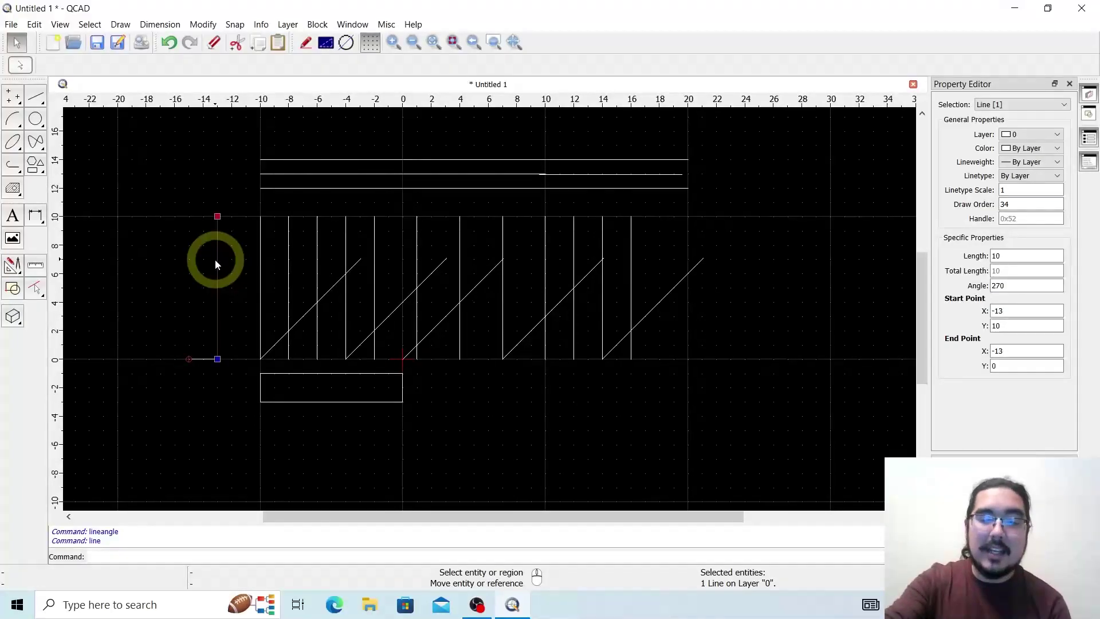
key(Delete)
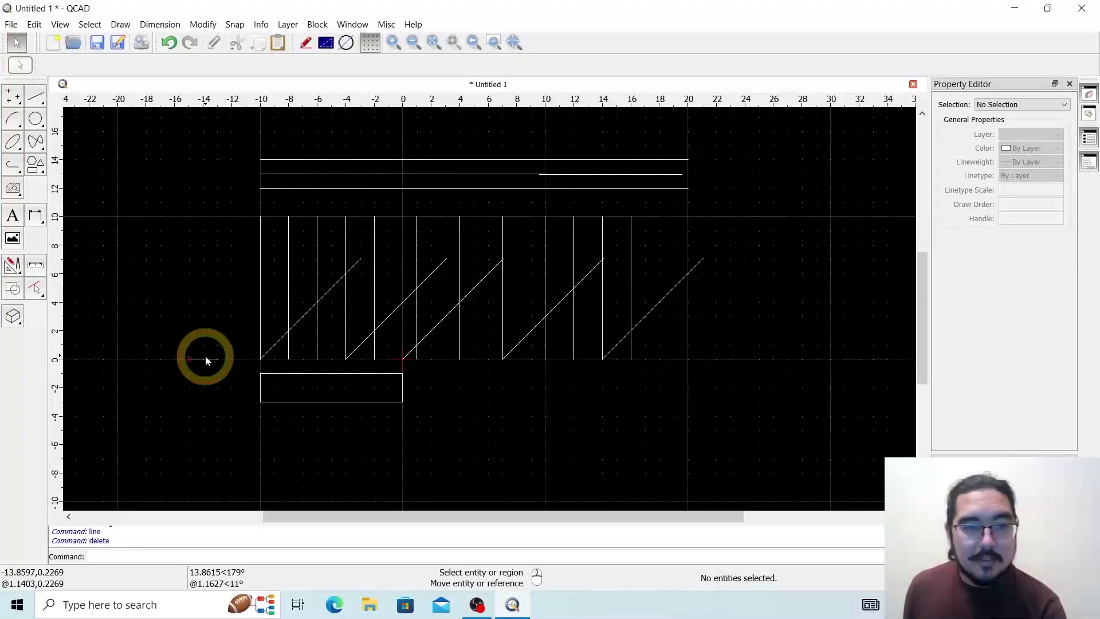
click(207, 359)
key(Delete)
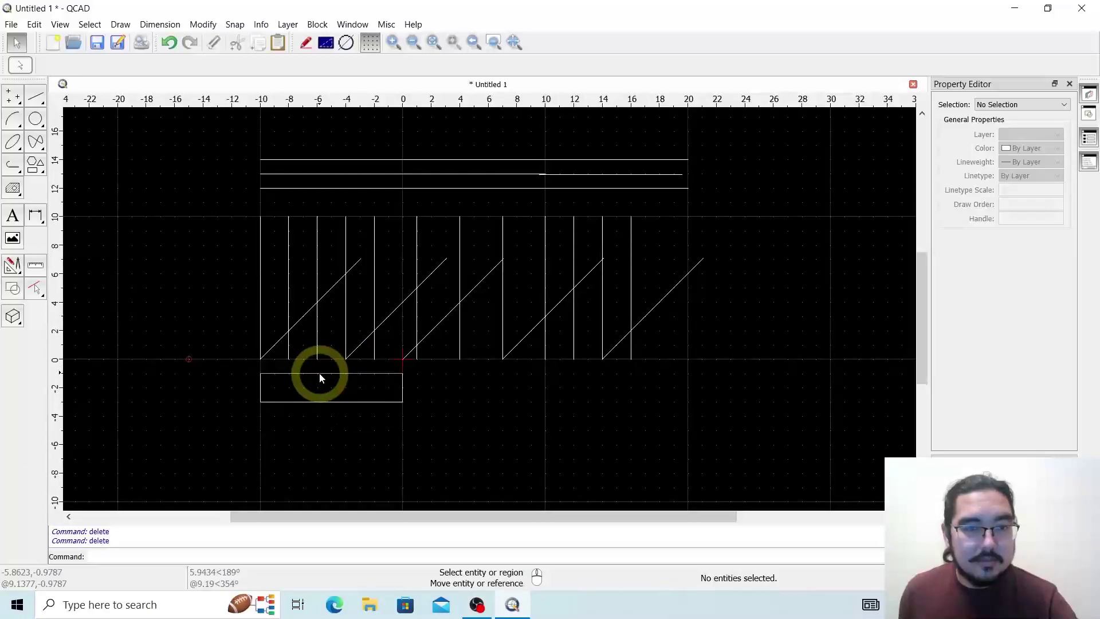
Select all four sides of the rectangle below the x-axis together and delete them.
shift+click(314, 401)
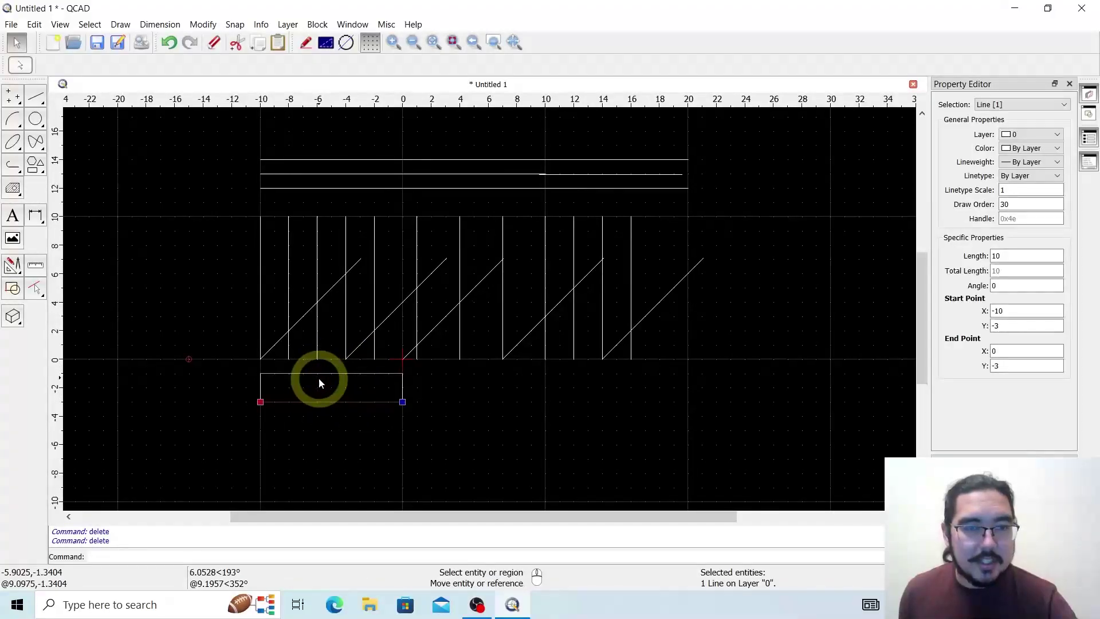
shift+click(319, 373)
shift+click(261, 386)
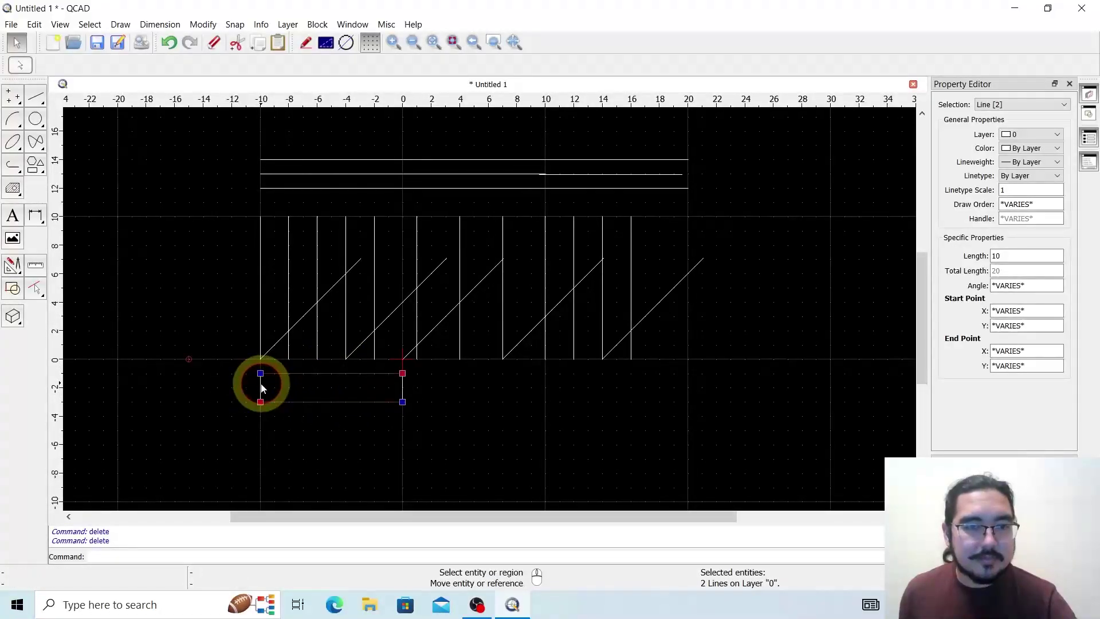
shift+click(403, 389)
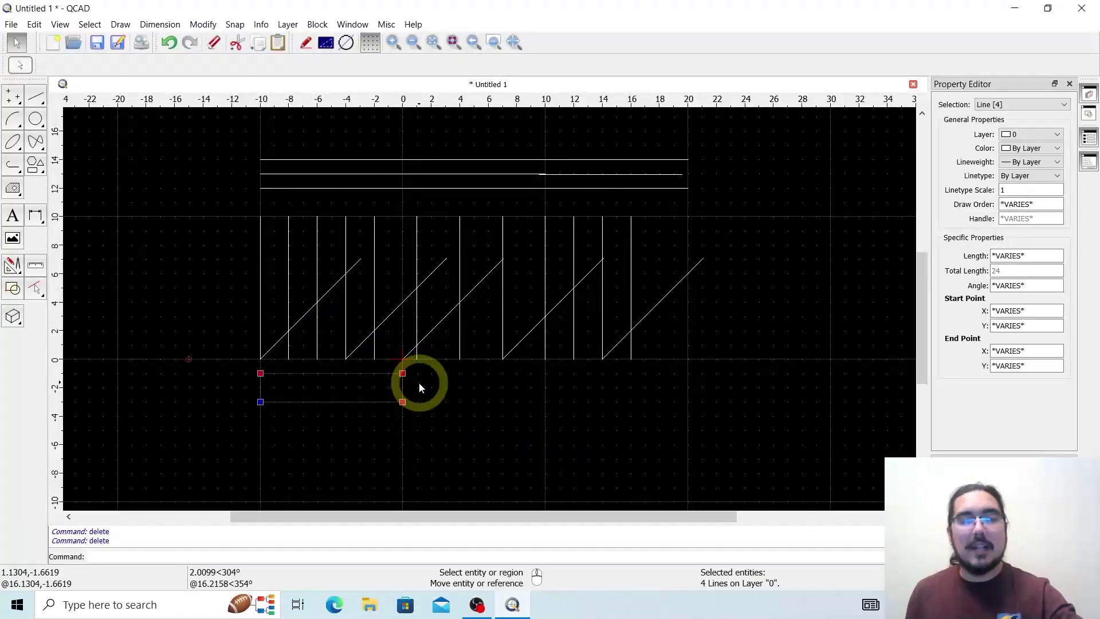
key(Delete)
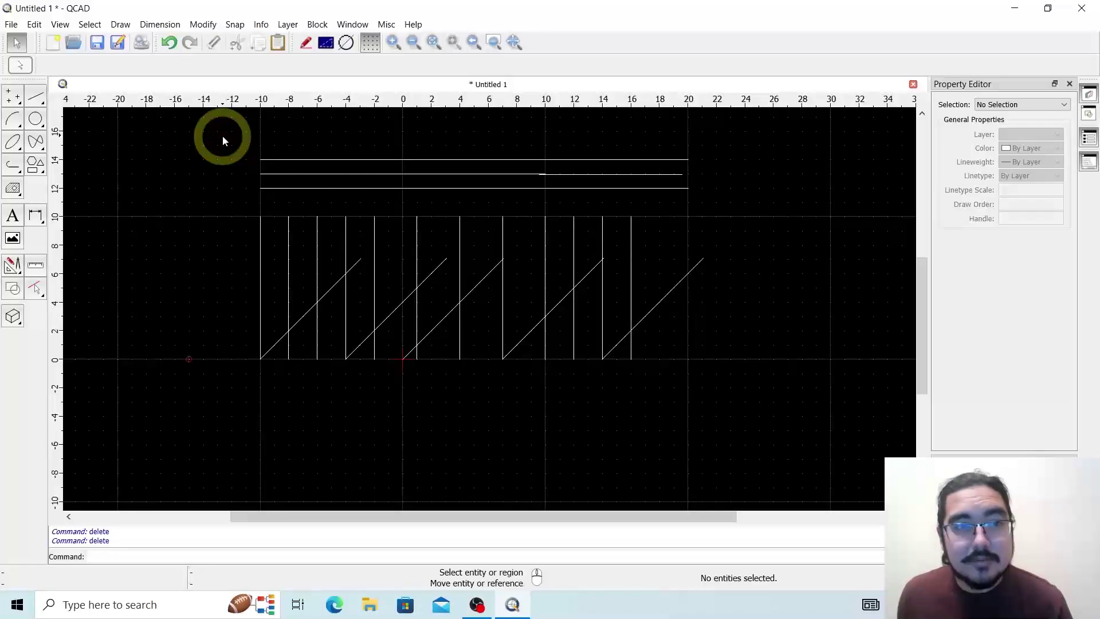
Clear the drawing with two window selections, deleting the group of lines starting at x = -10 and then all remaining lines.
mouse_move(222, 135)
mouse_down()
mouse_move(304, 175)
mouse_move(478, 306)
mouse_move(761, 400)
mouse_move(483, 367)
mouse_move(449, 400)
mouse_move(456, 407)
mouse_up()
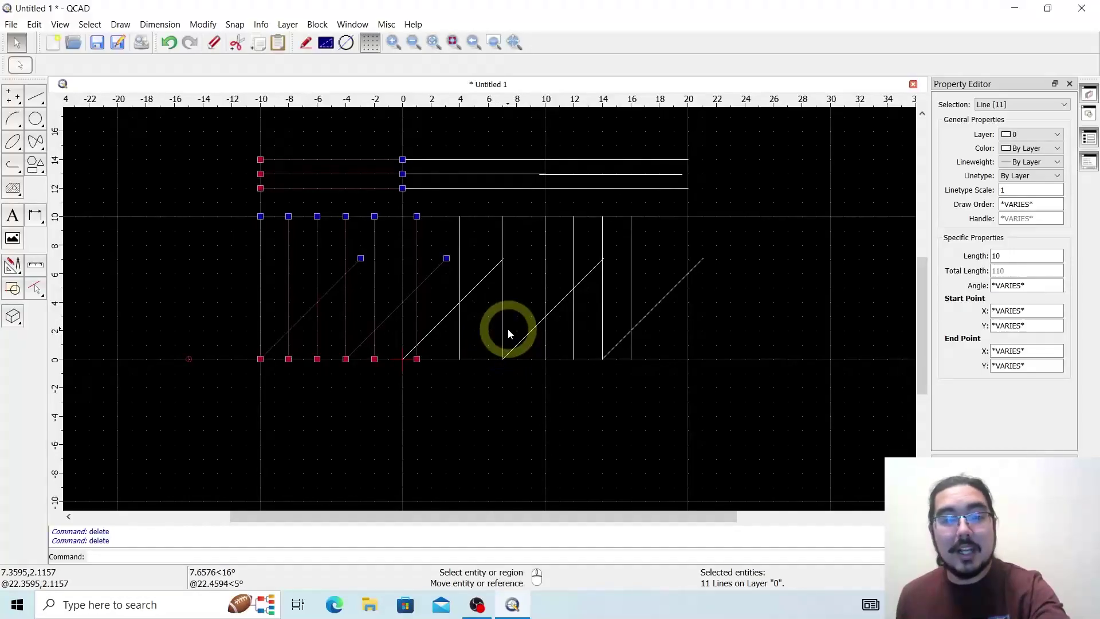
key(Delete)
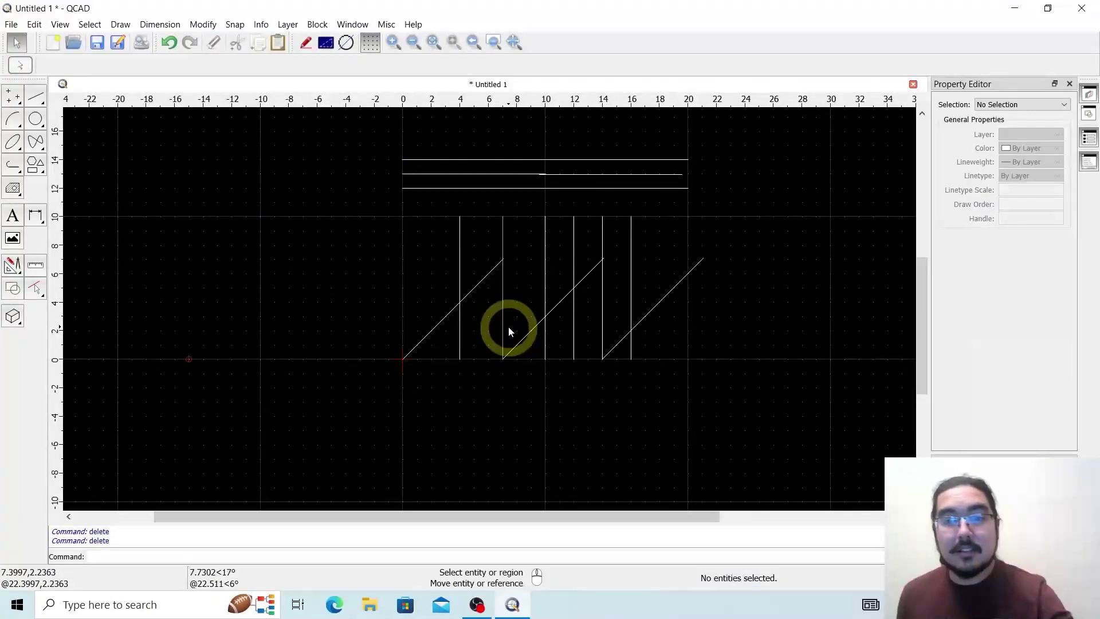
drag(322, 409, 827, 140)
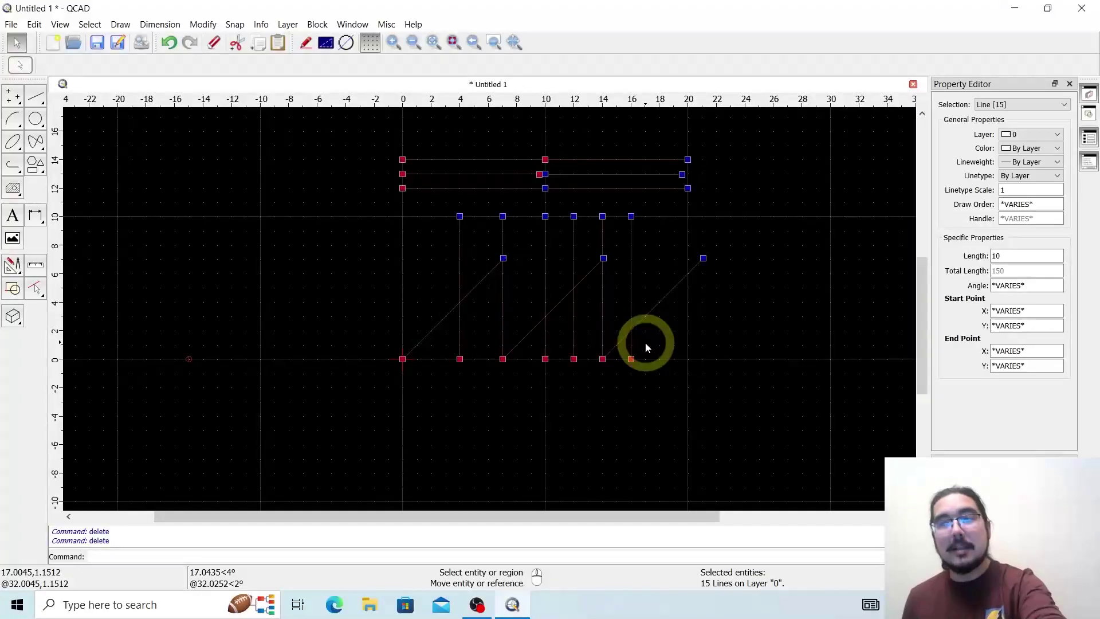
key(Delete)
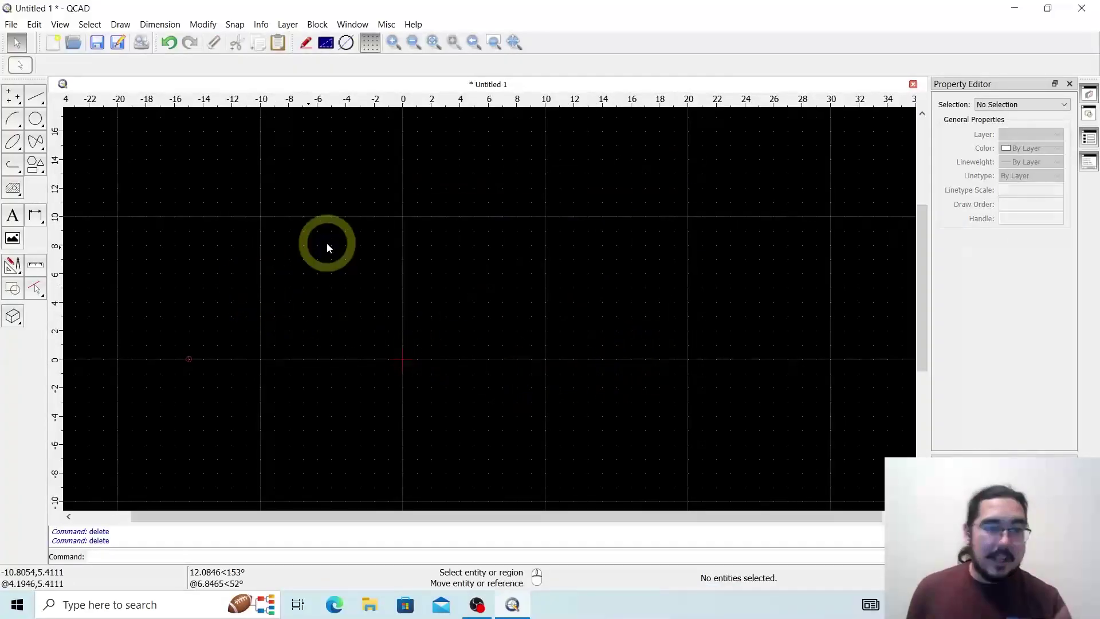
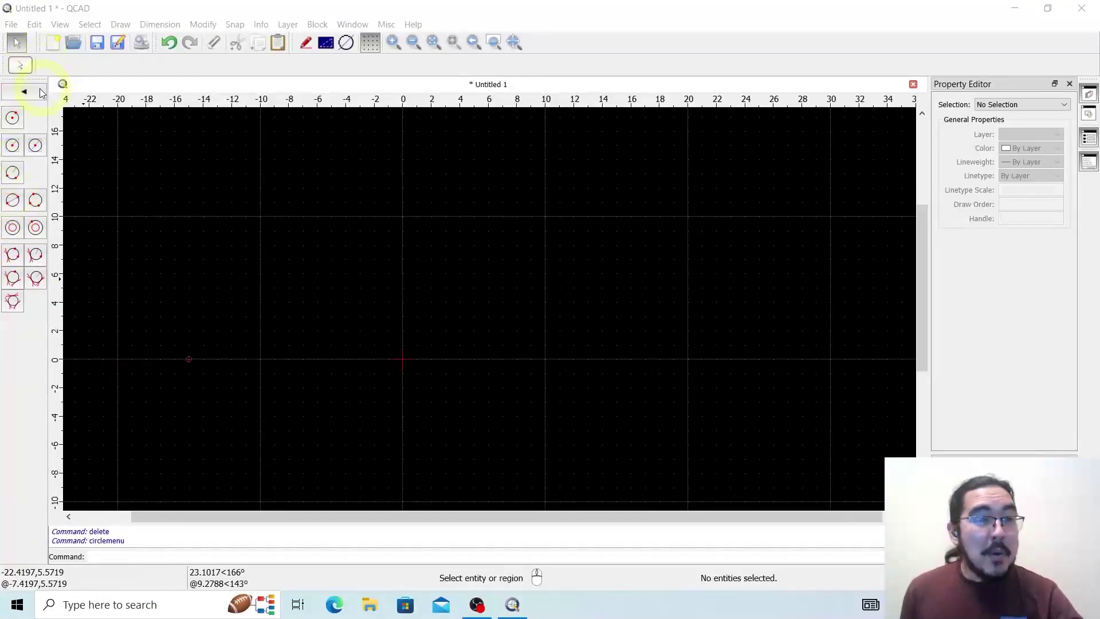
Draw a circle centred at the origin with a point on its circumference at (10,0).
click(12, 117)
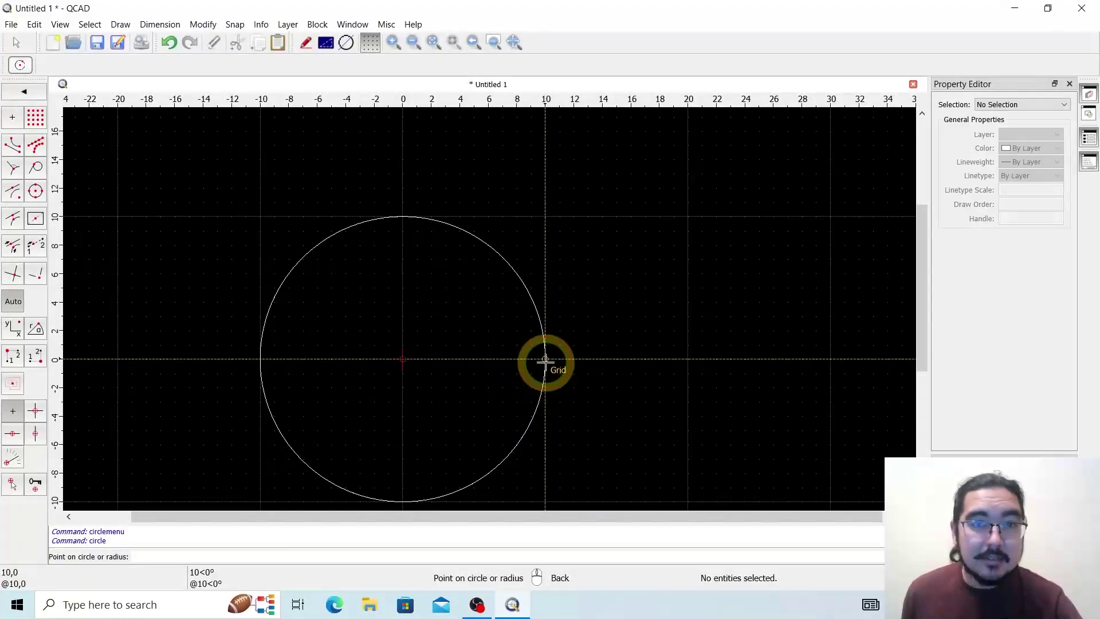
click(544, 360)
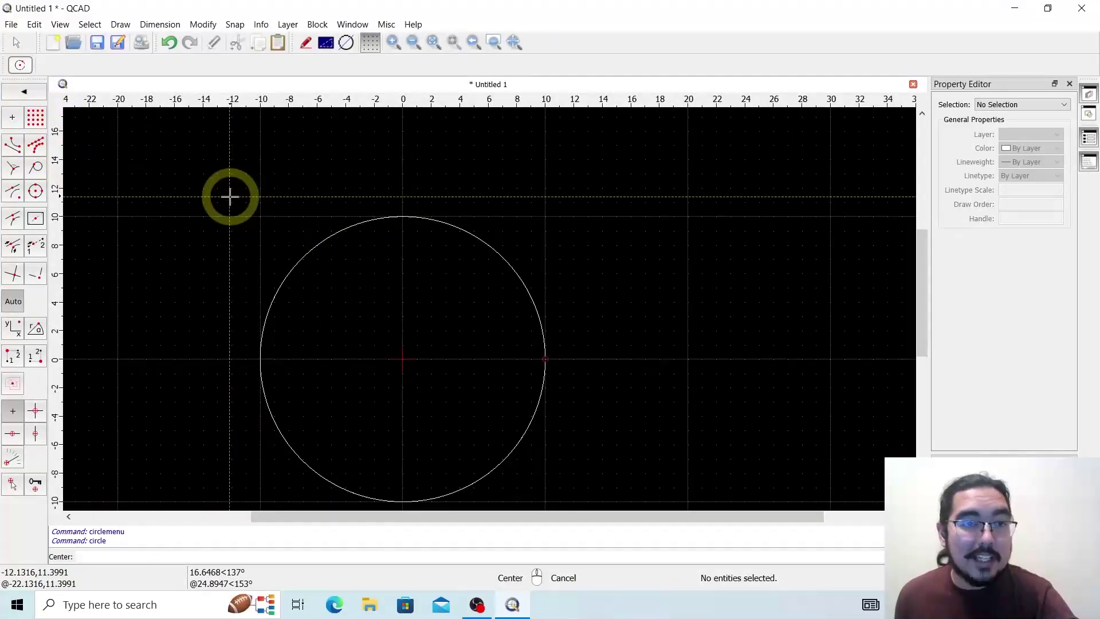
right_click(229, 196)
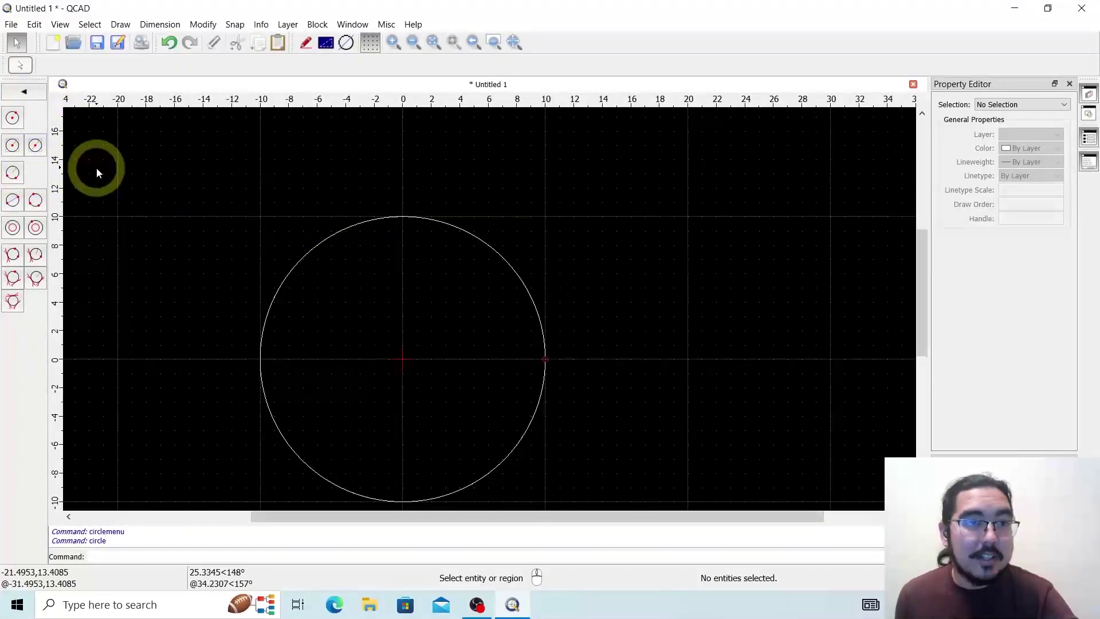
Draw a circle with a diameter of 5 centred at the origin.
click(35, 147)
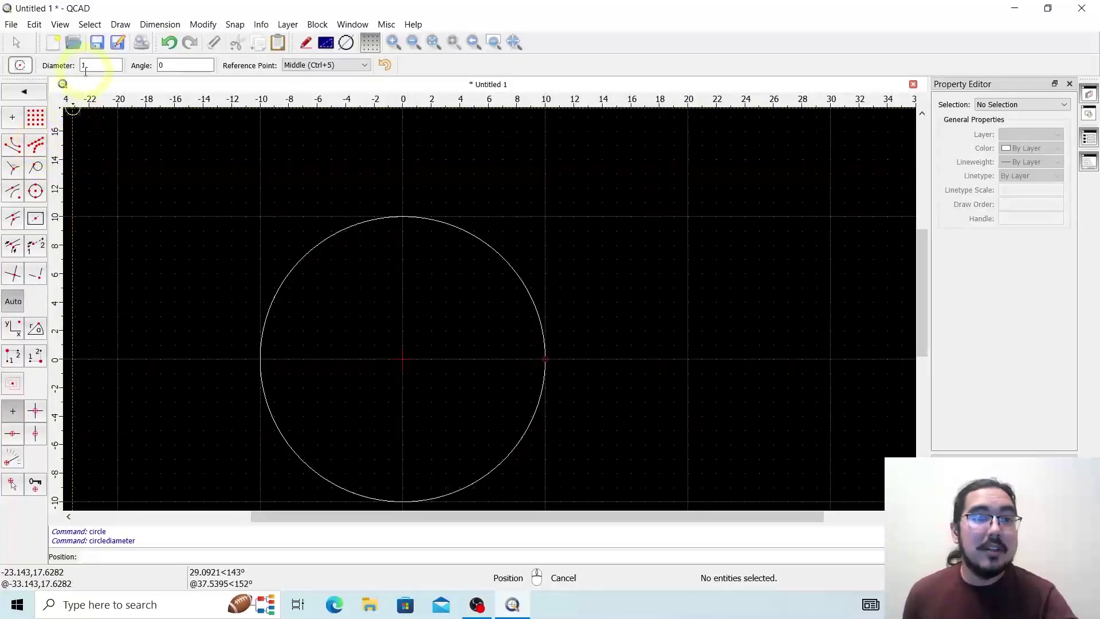
text(5)
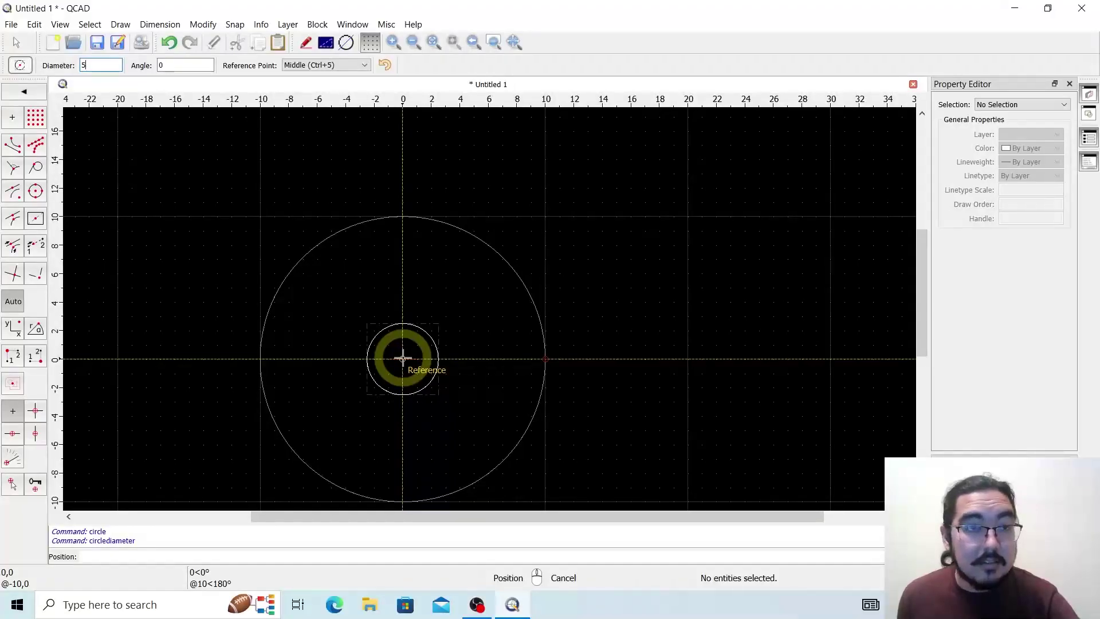
click(402, 358)
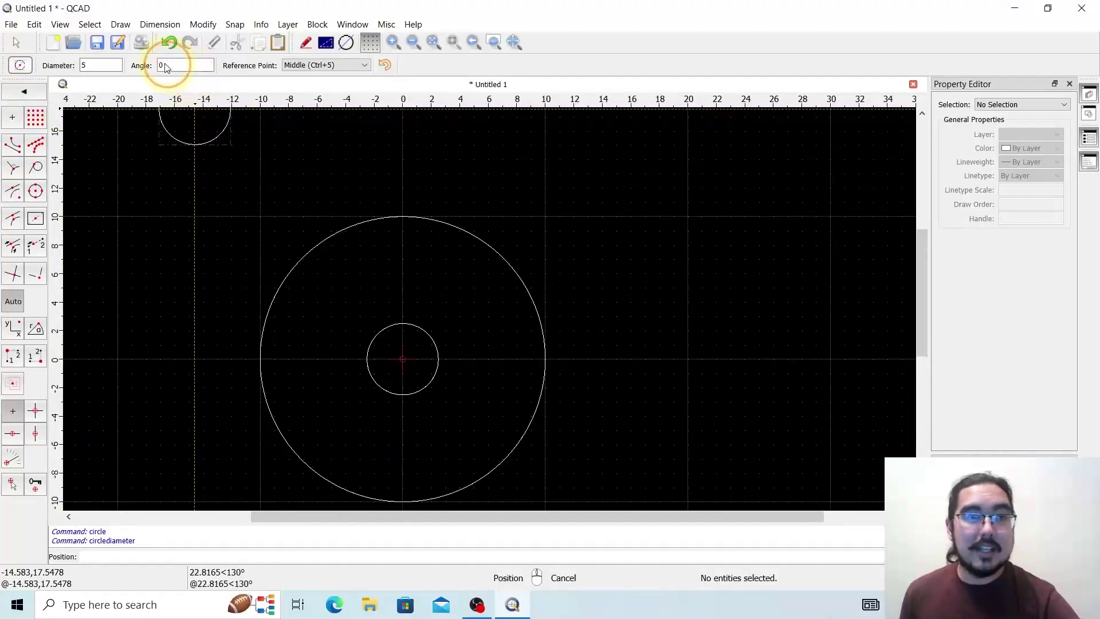
Try a 45° angle and the Bottom Left reference point for the circle, restore 0 and Middle, and leave the command.
text(45)
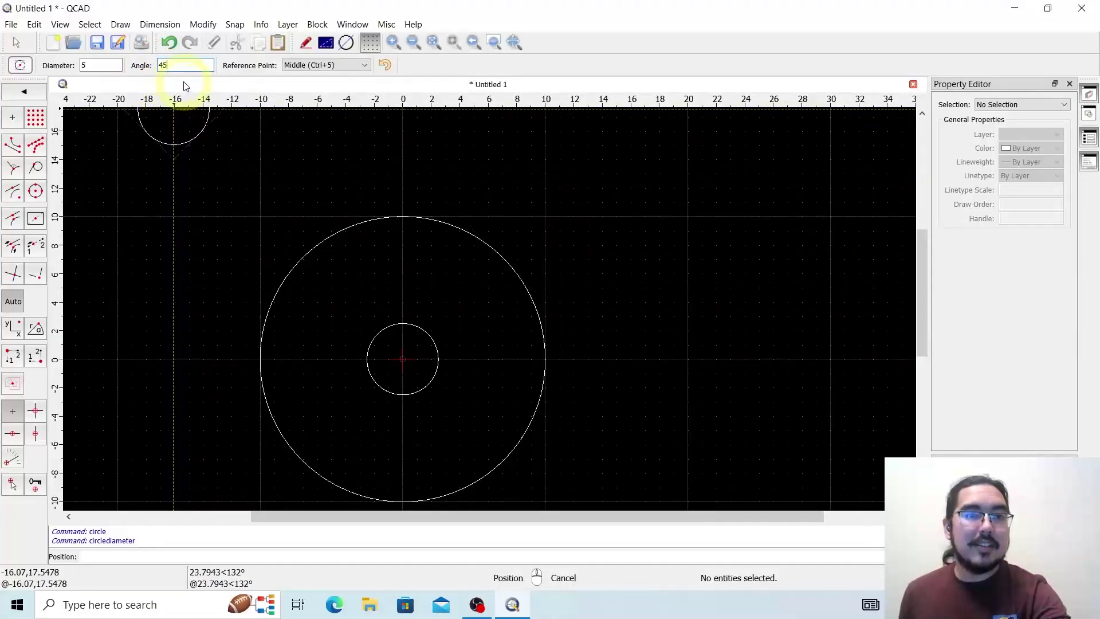
text(0)
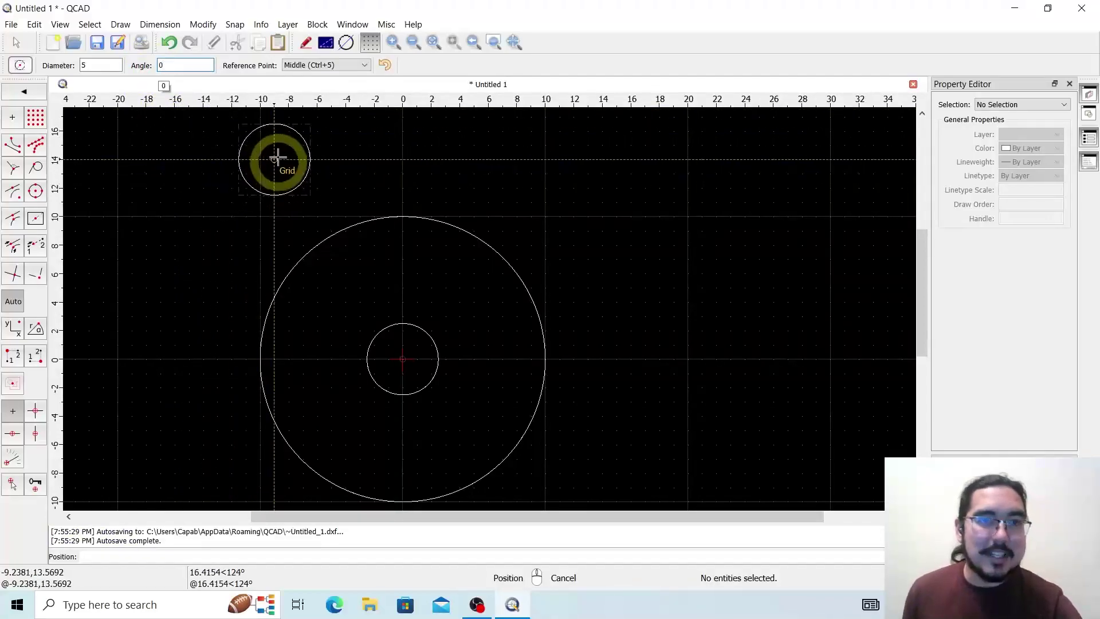
click(362, 66)
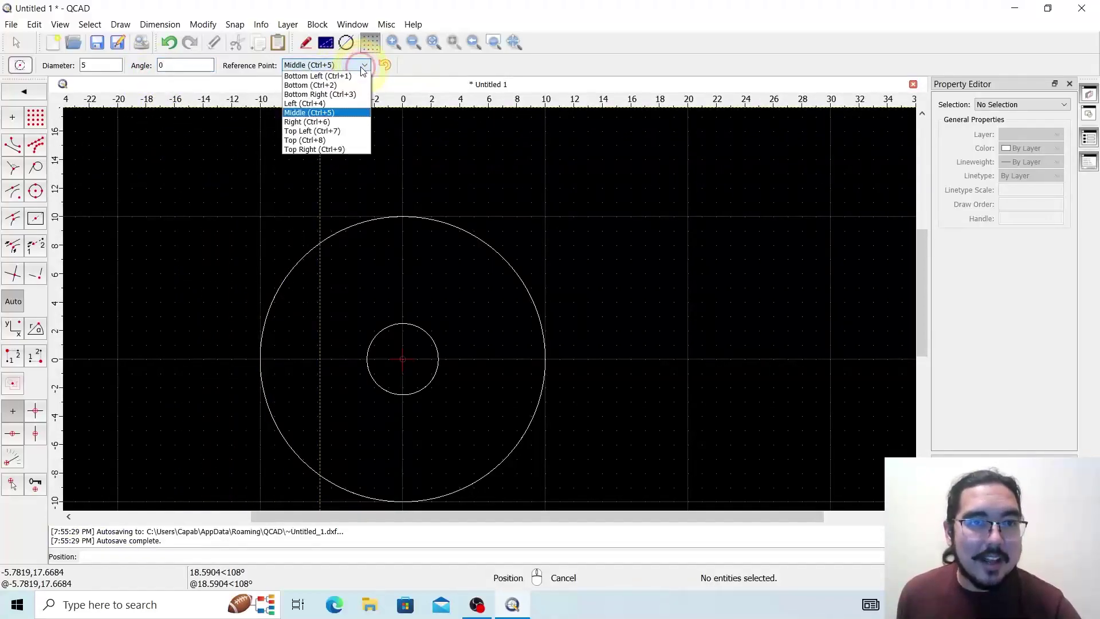
click(335, 76)
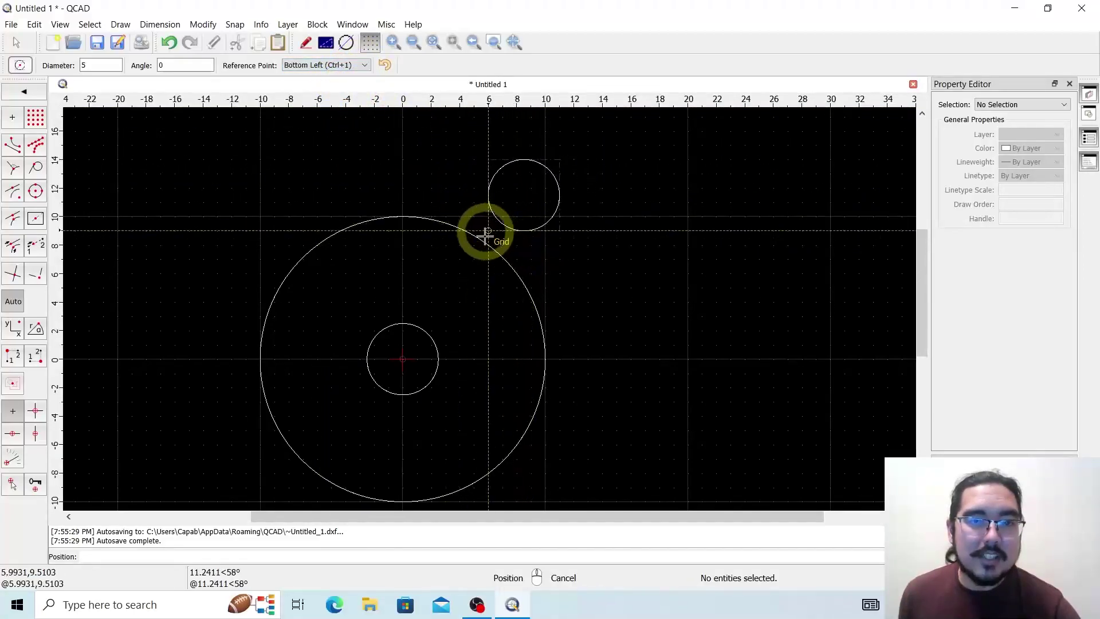
click(348, 68)
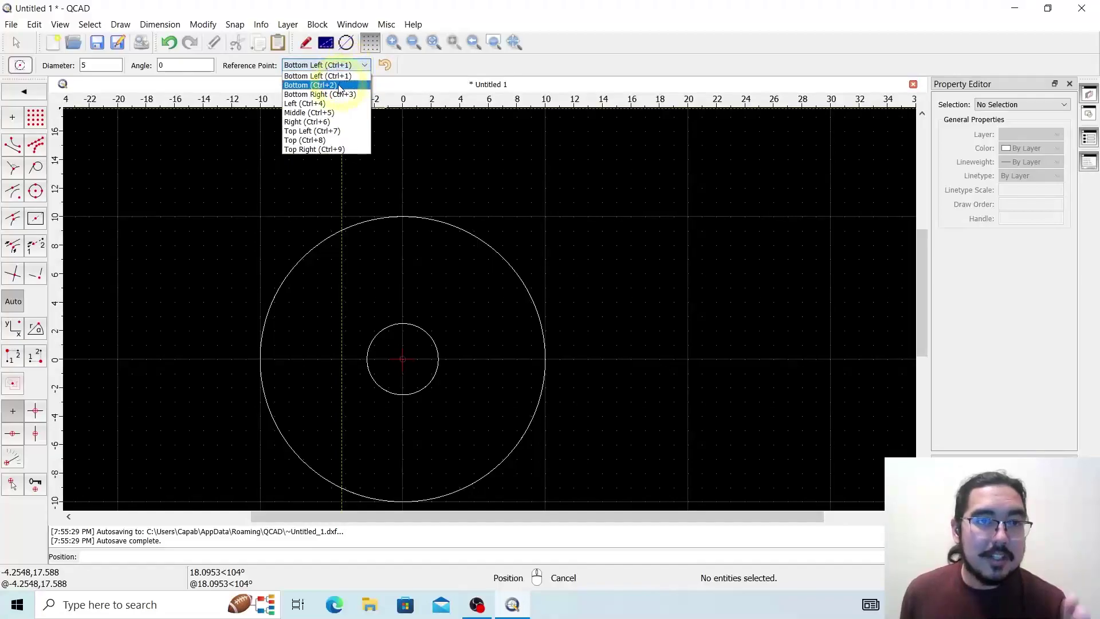
click(327, 112)
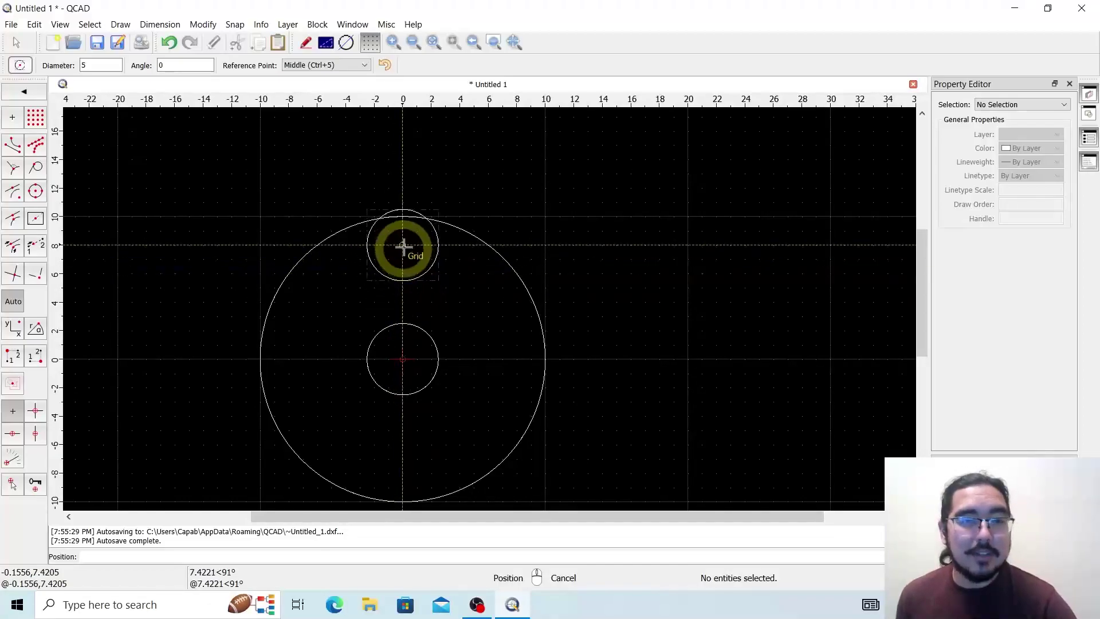
key(Escape)
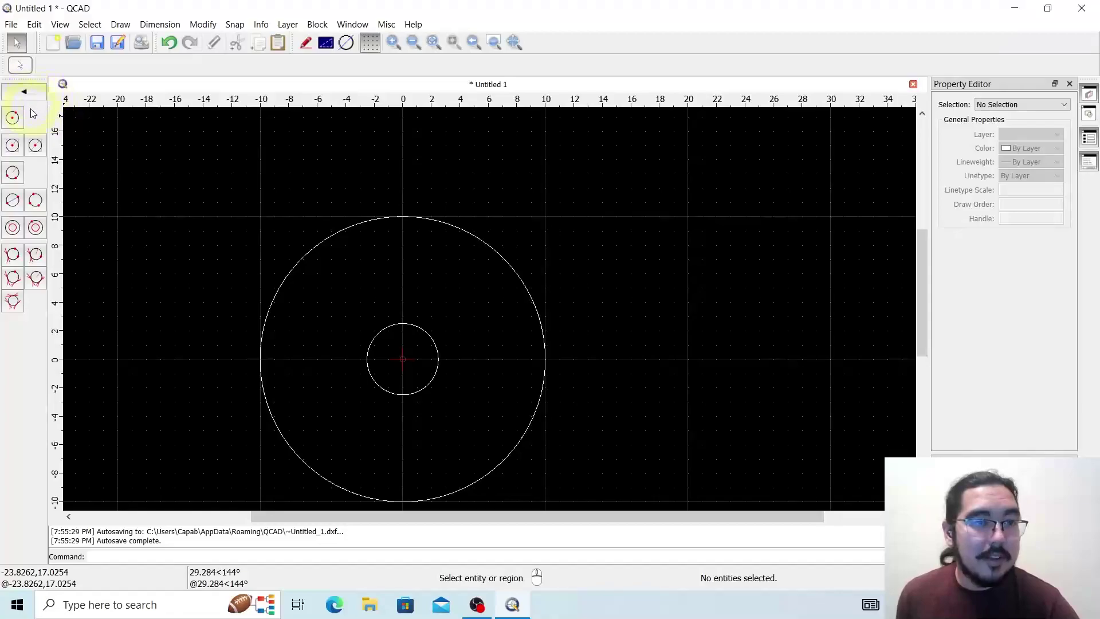
Draw a circle with a radius of 5 centred at the origin.
click(13, 147)
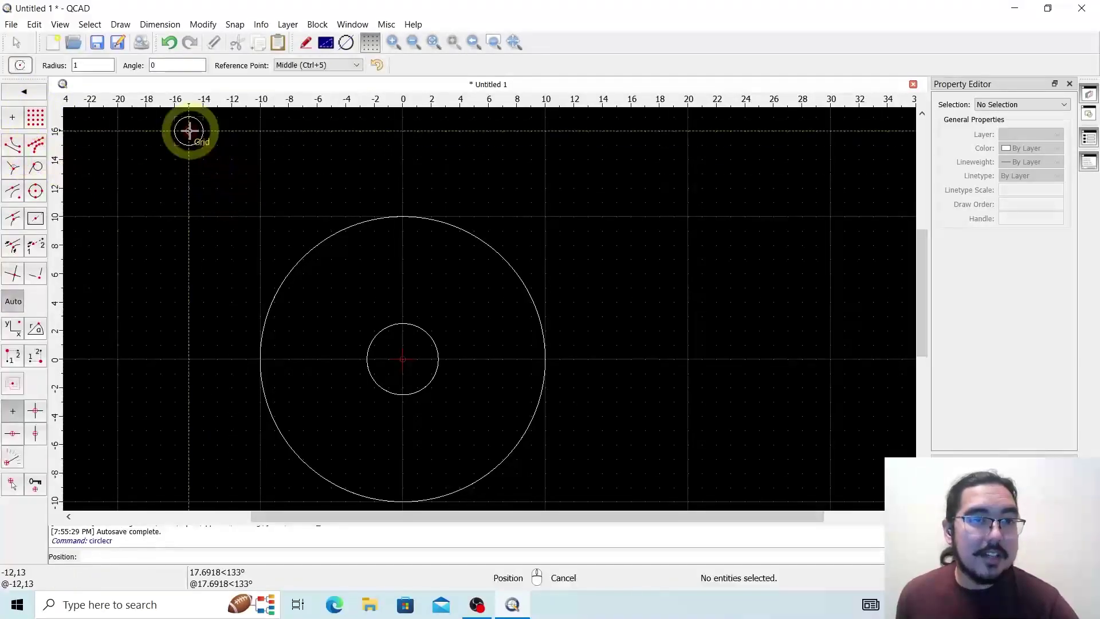
text(5)
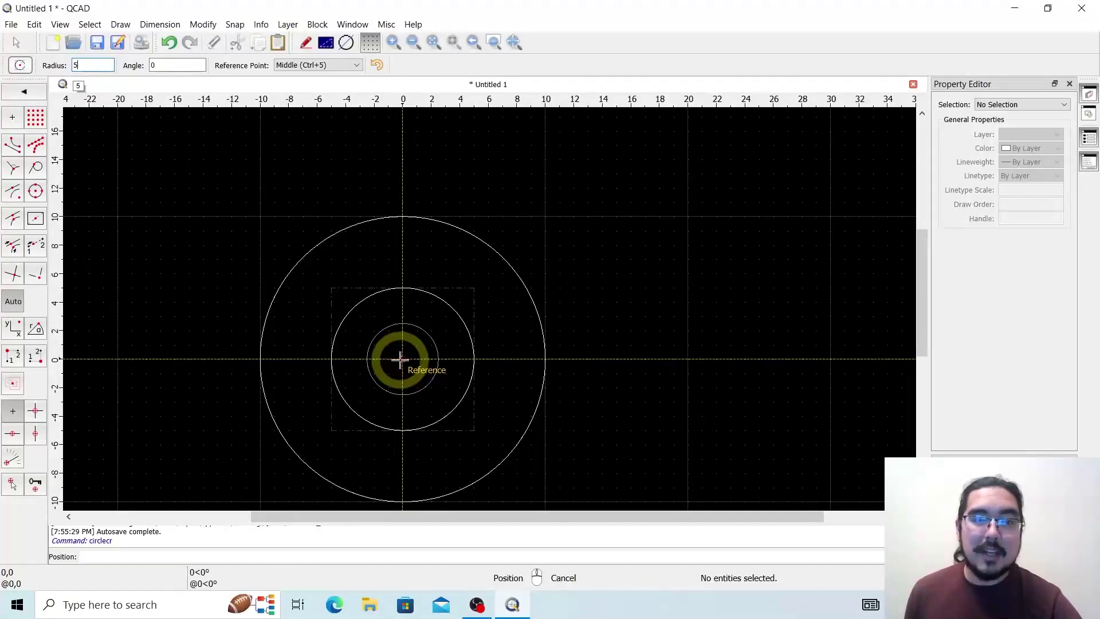
click(399, 359)
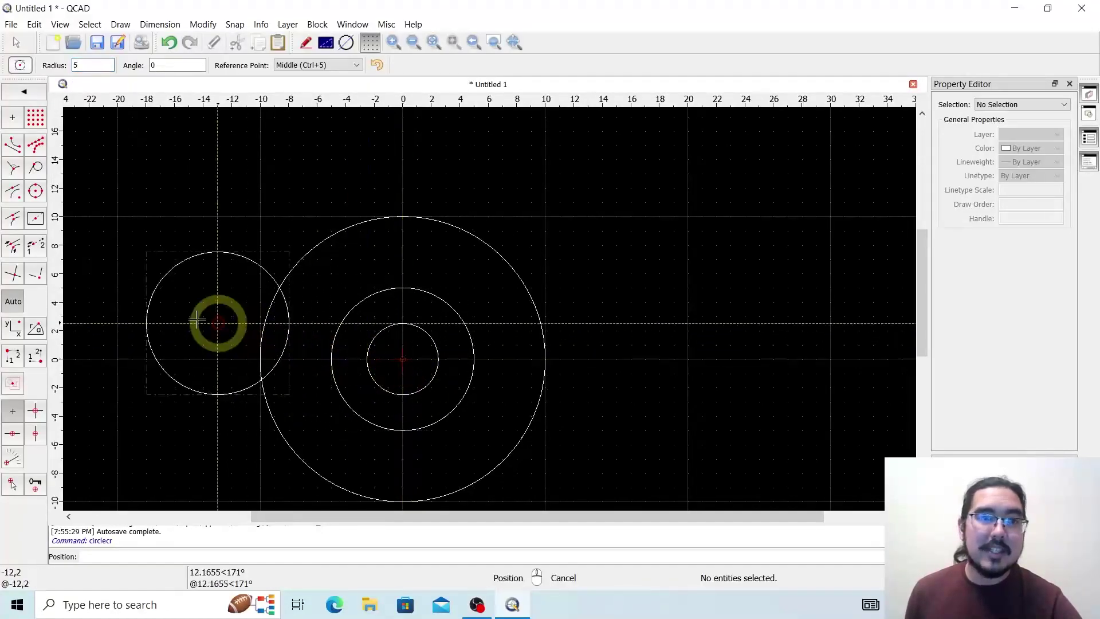
Draw a two-point circle with its diameter running from (-8,0) to (8,0).
click(20, 94)
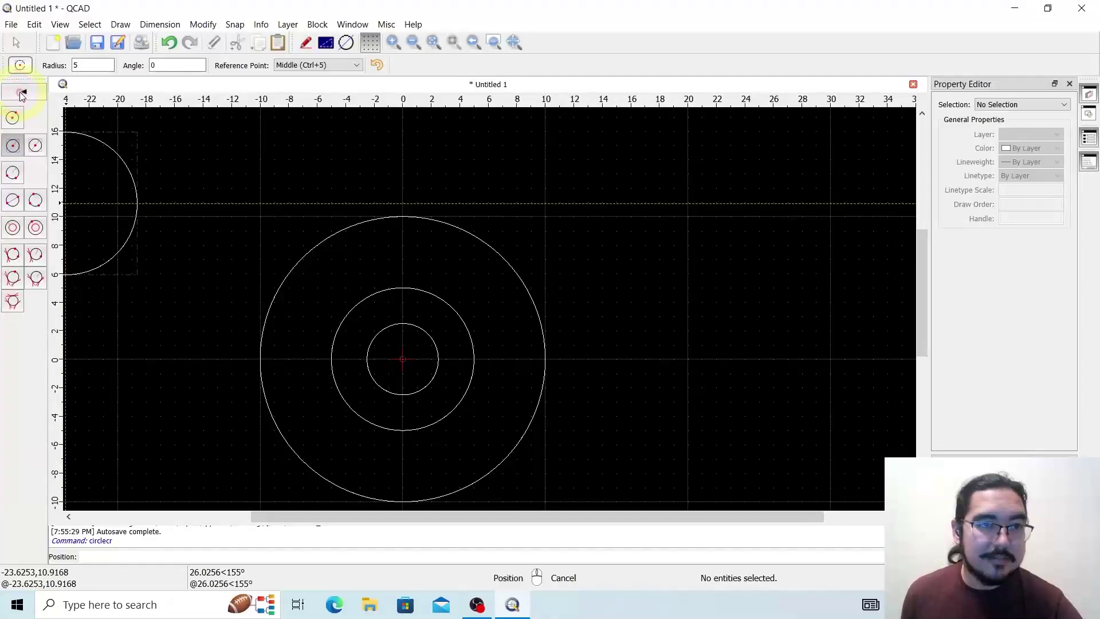
click(15, 203)
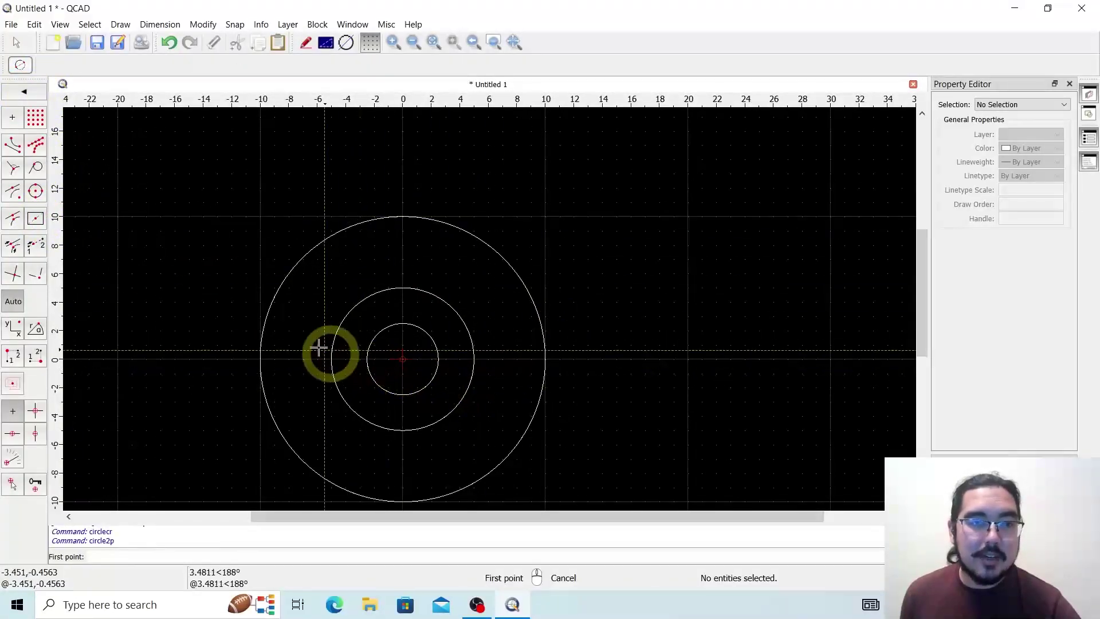
click(288, 359)
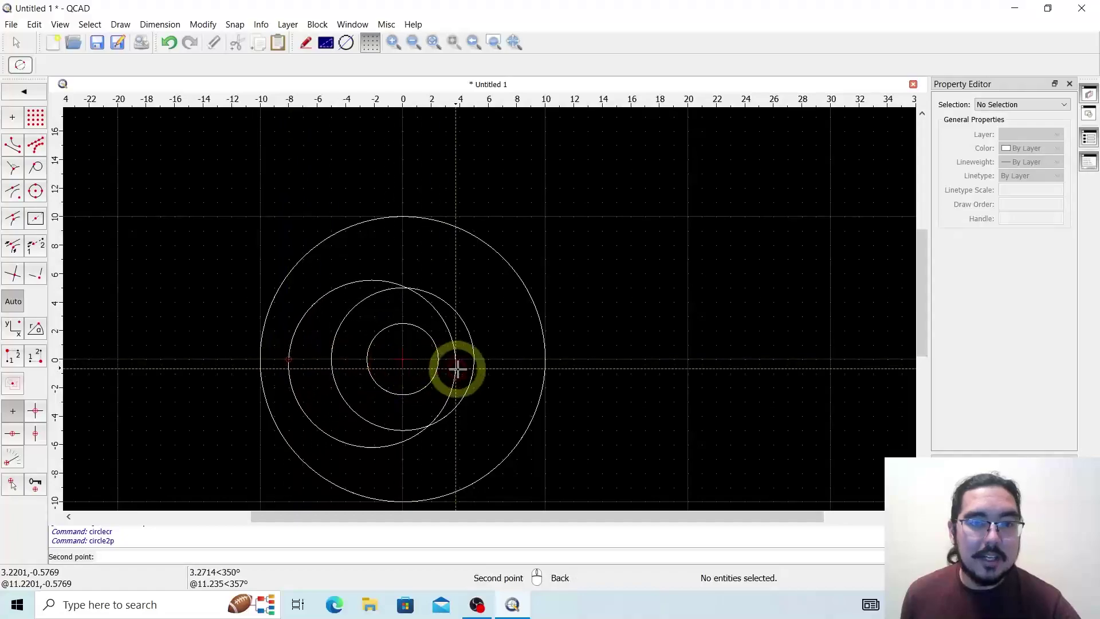
click(517, 360)
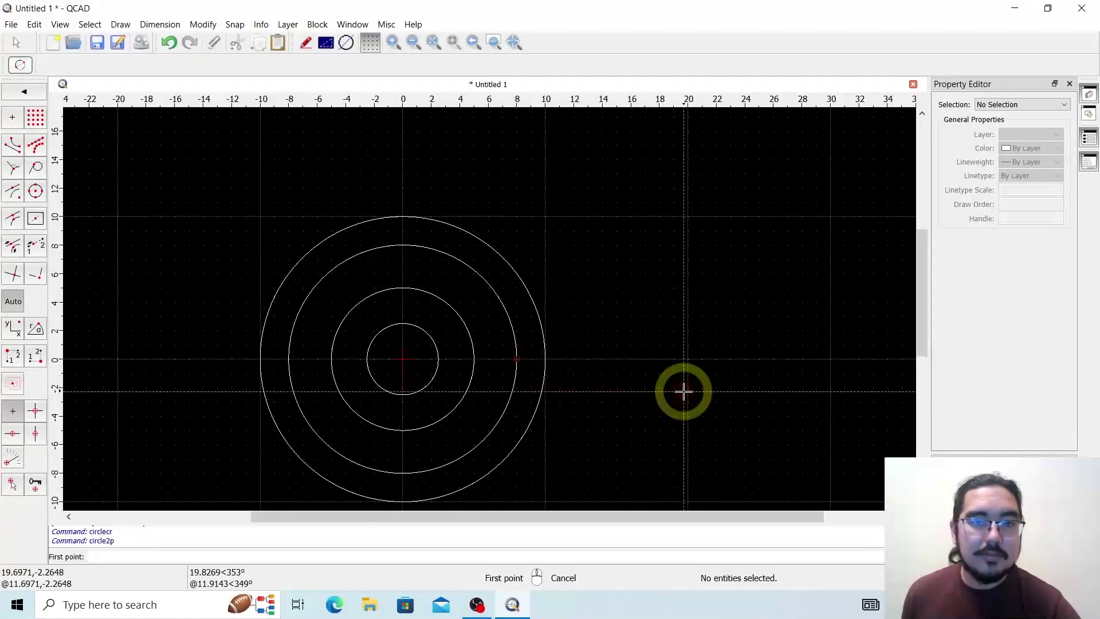
Draw a three-point circle through (-9,0), (0,9) and (8,-4).
click(26, 90)
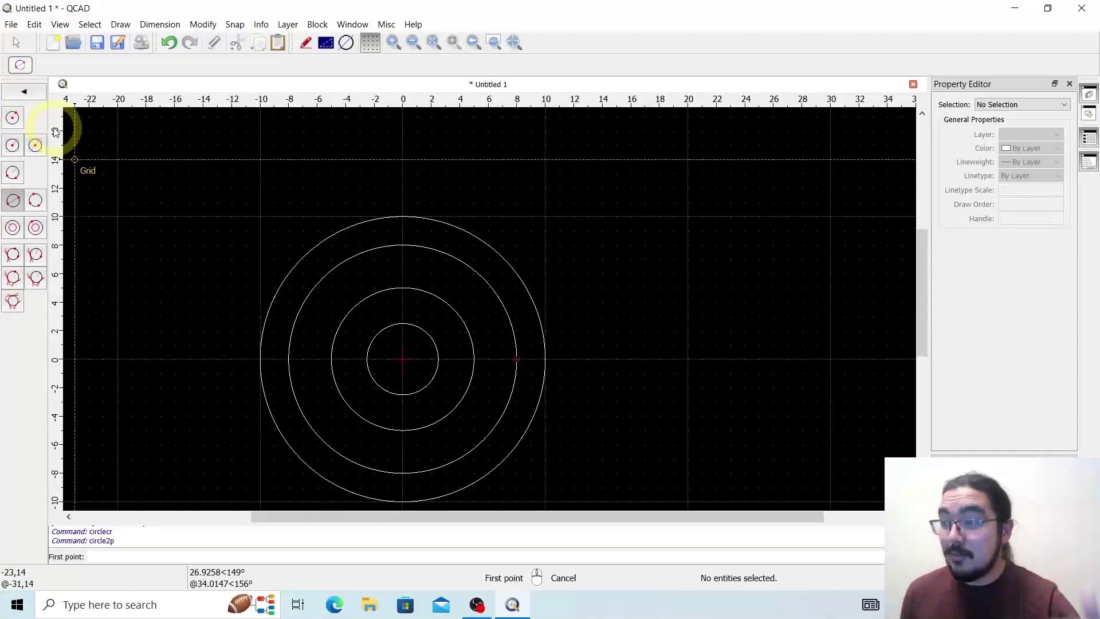
click(35, 201)
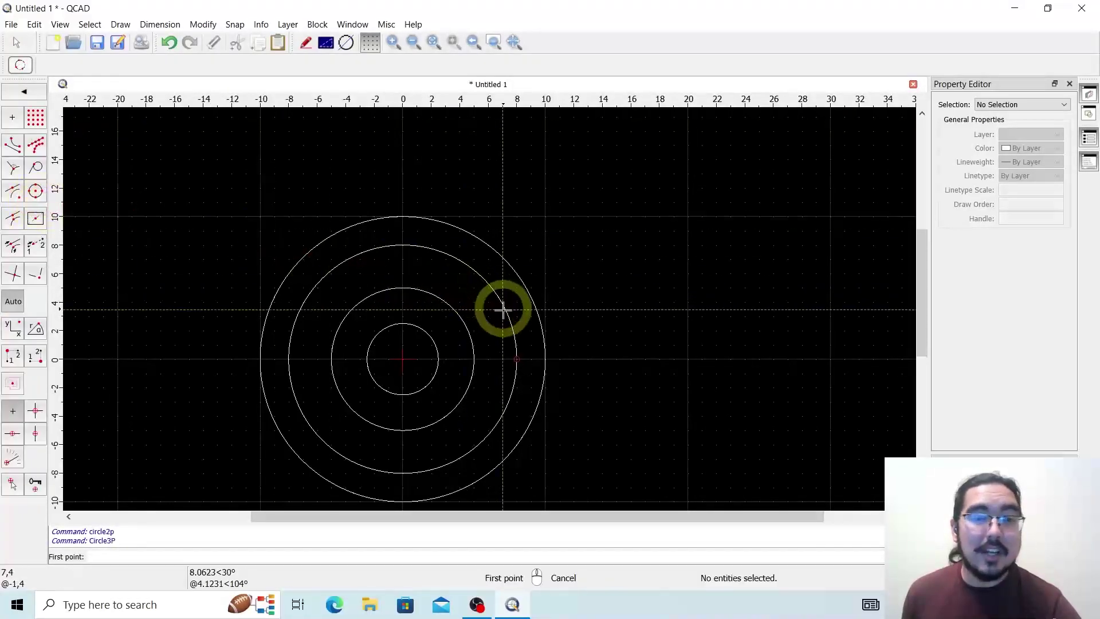
click(274, 359)
click(403, 230)
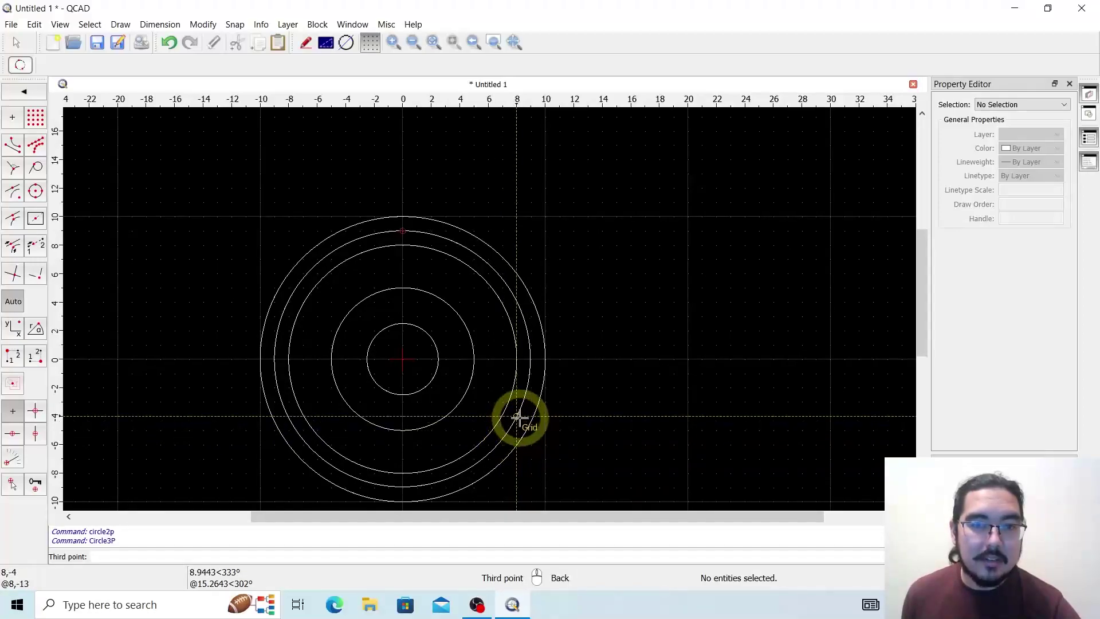
click(518, 416)
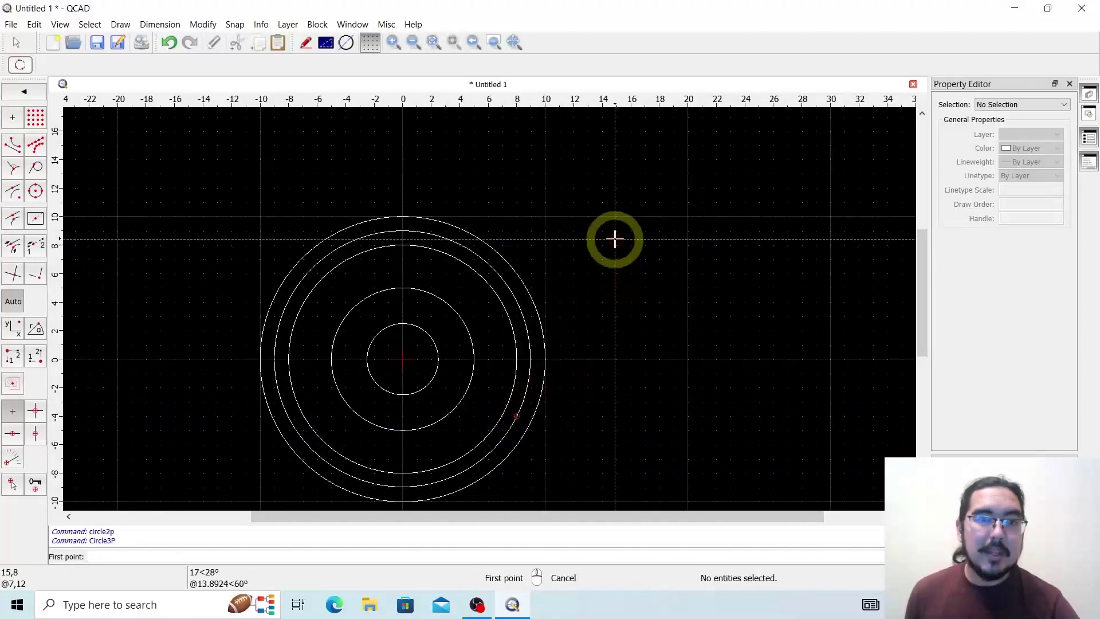
Draw two rectangles with a width of 10 and a height of 5, centred at (20,10) and (20,0).
click(23, 92)
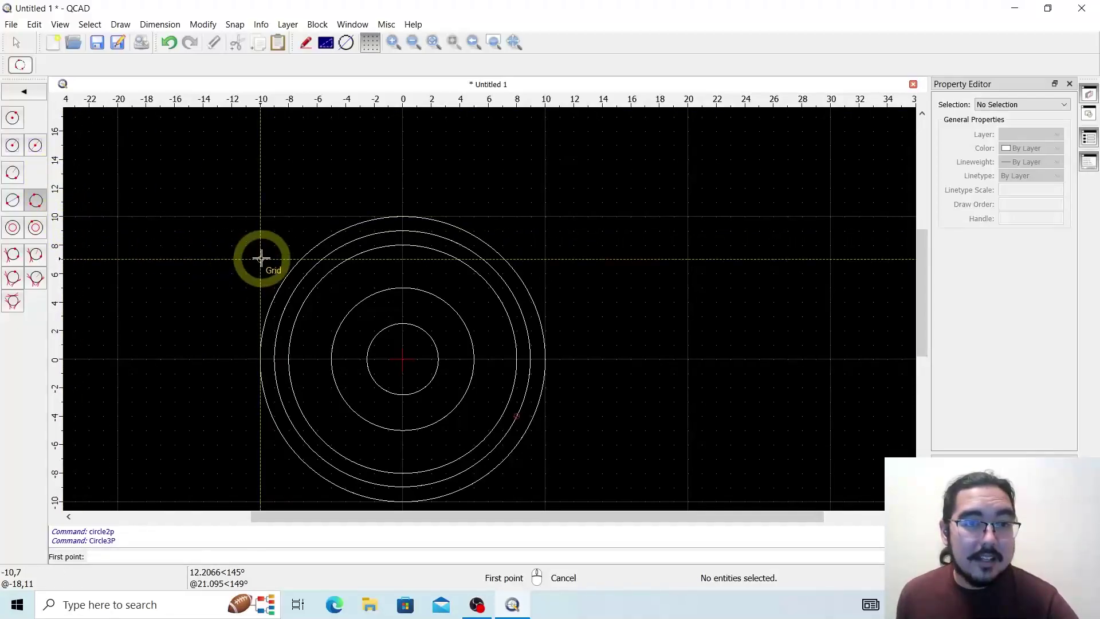
click(24, 93)
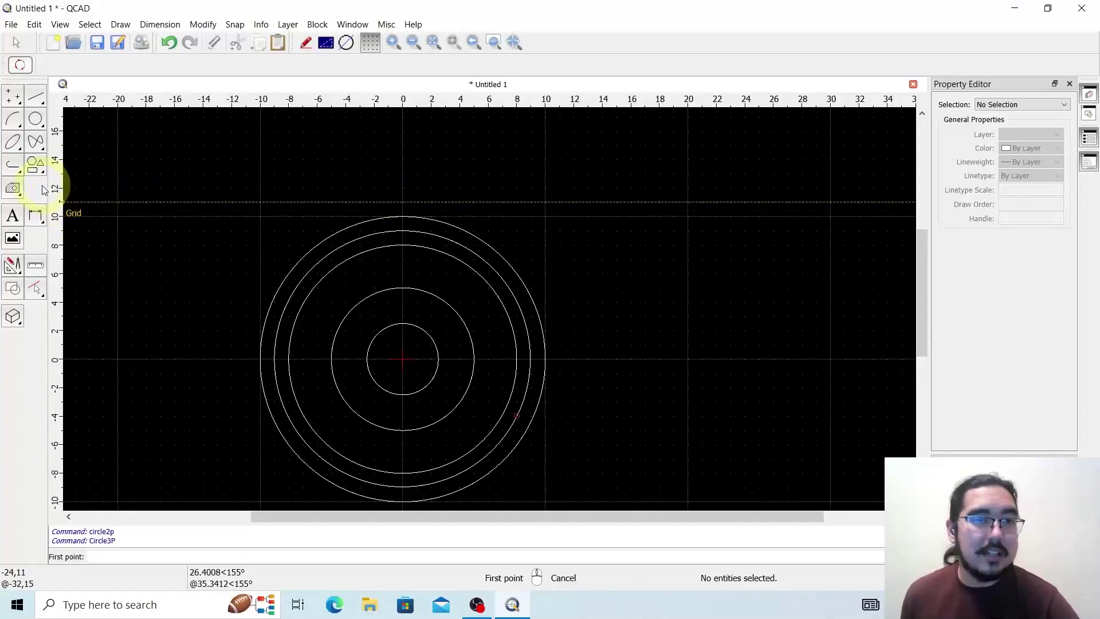
click(36, 165)
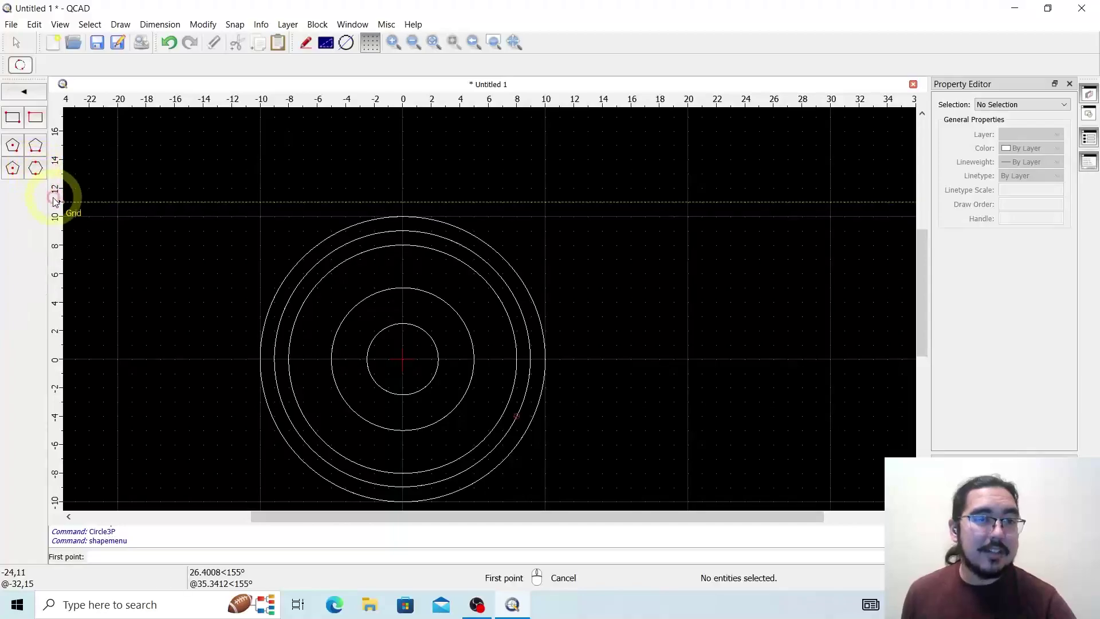
click(36, 119)
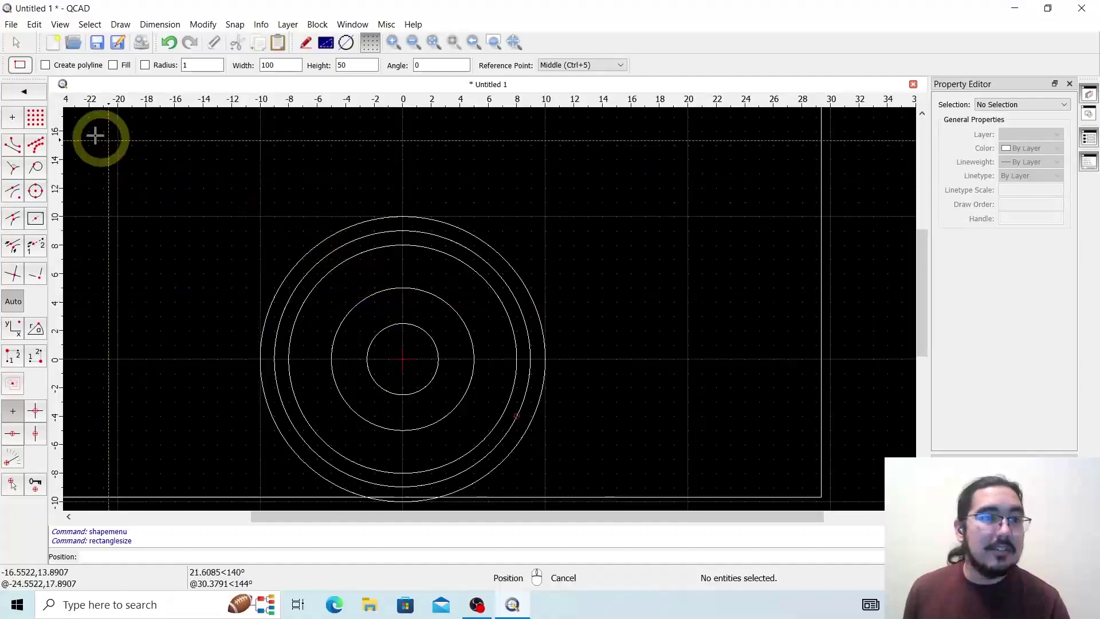
click(24, 91)
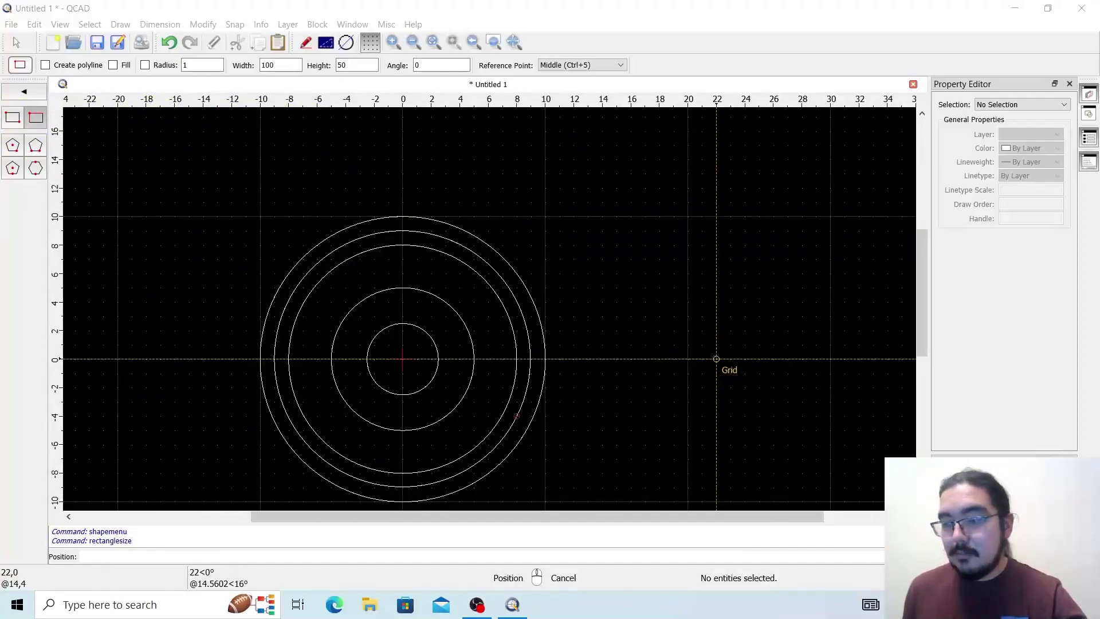
double_click(273, 65)
text(10)
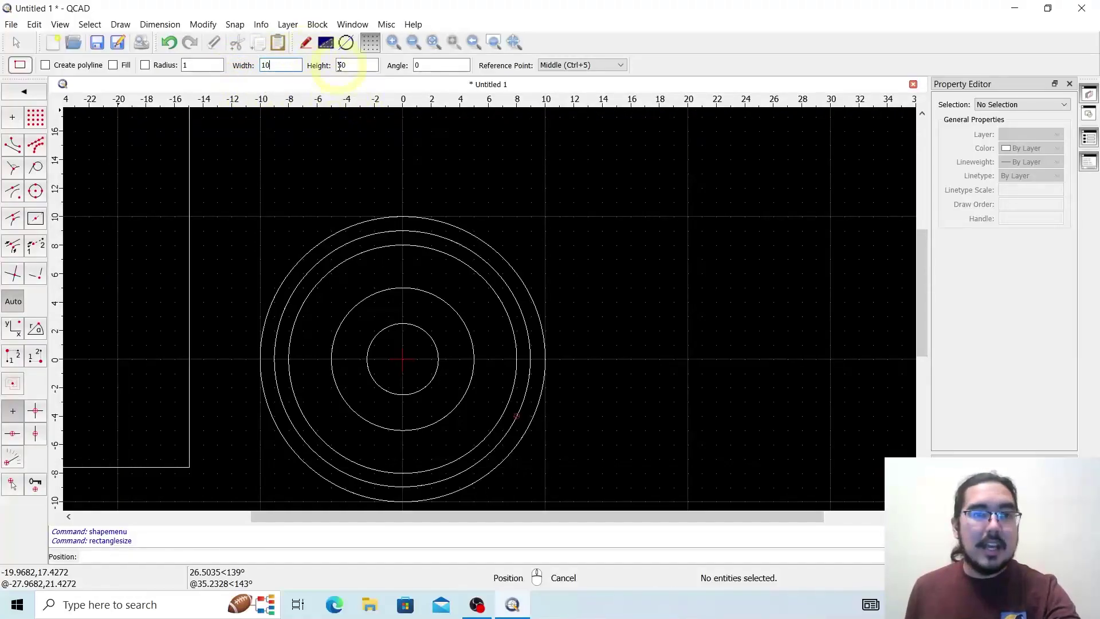
text(5)
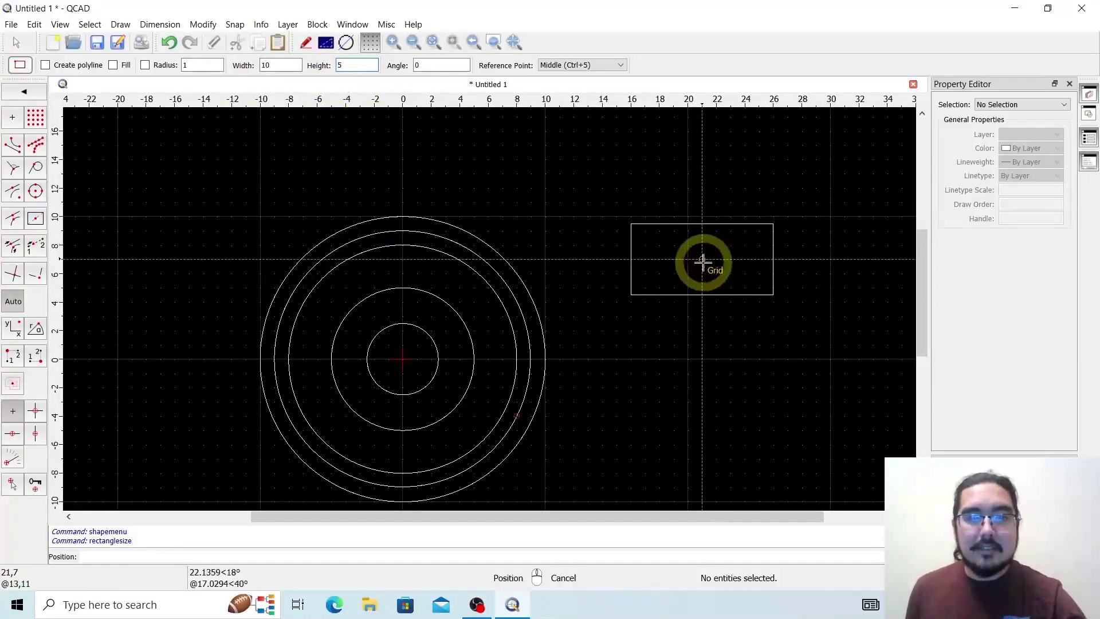
click(687, 216)
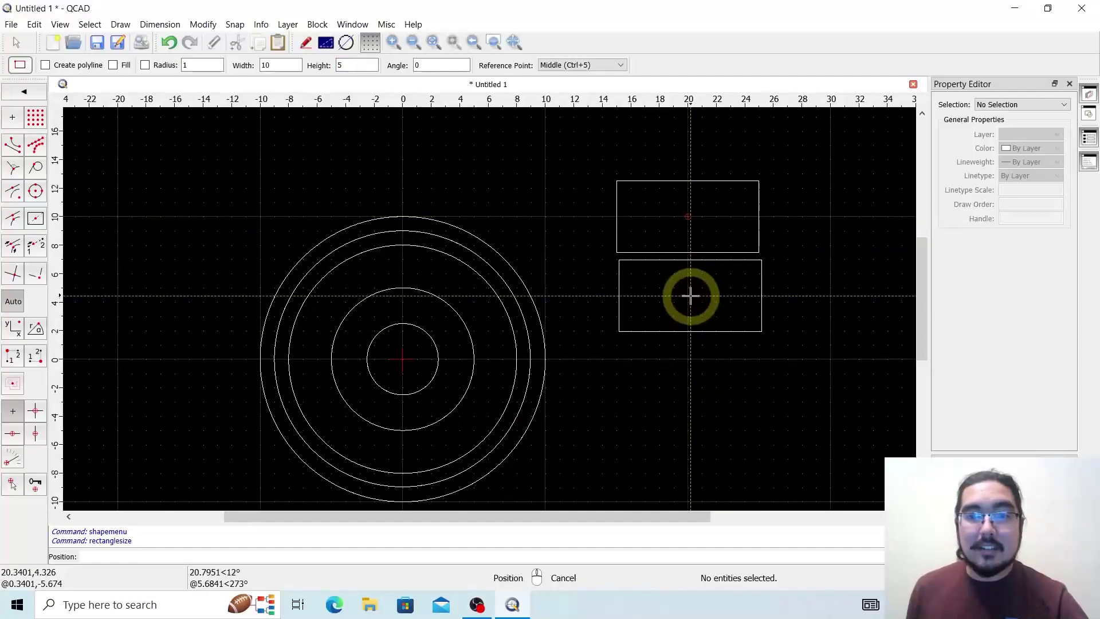
click(686, 357)
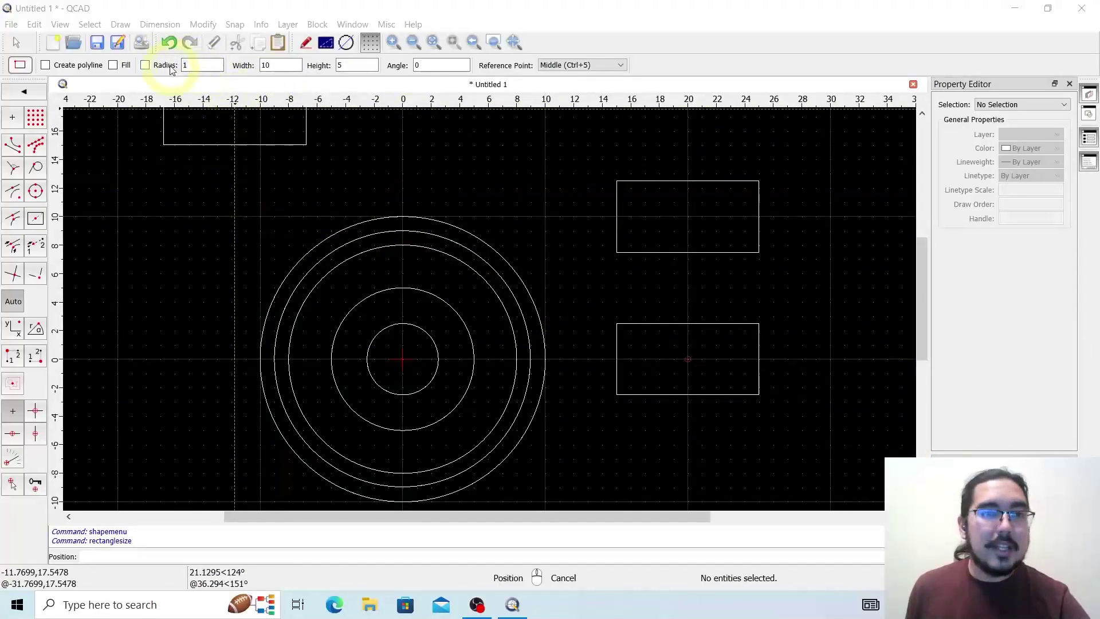
Enable the corner radius of 1 and place rounded 10 by 5 rectangles over the two existing ones at (20,10) and (20,0).
click(145, 65)
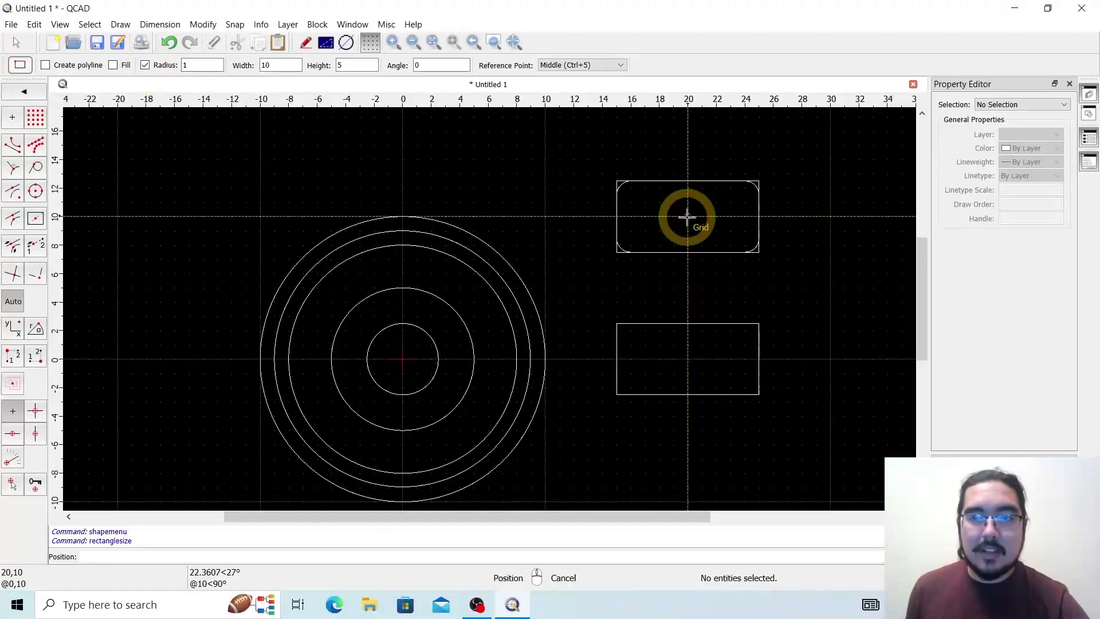
click(687, 216)
click(687, 360)
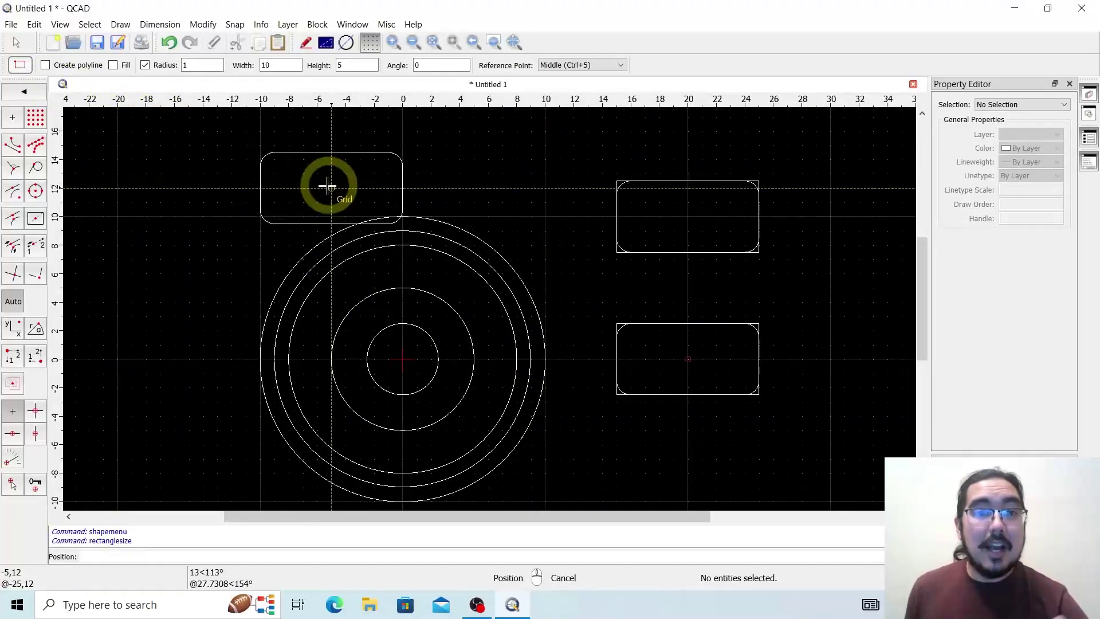
Draw a rectangle above the circles by two corners, from (-10,16) to (10,14).
click(21, 93)
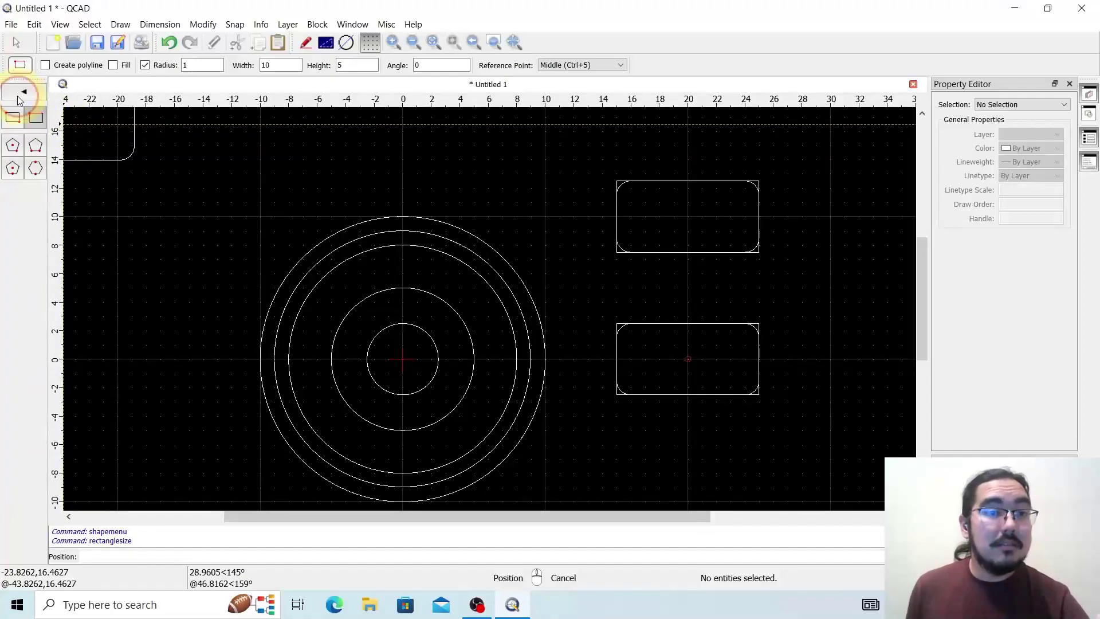
click(12, 117)
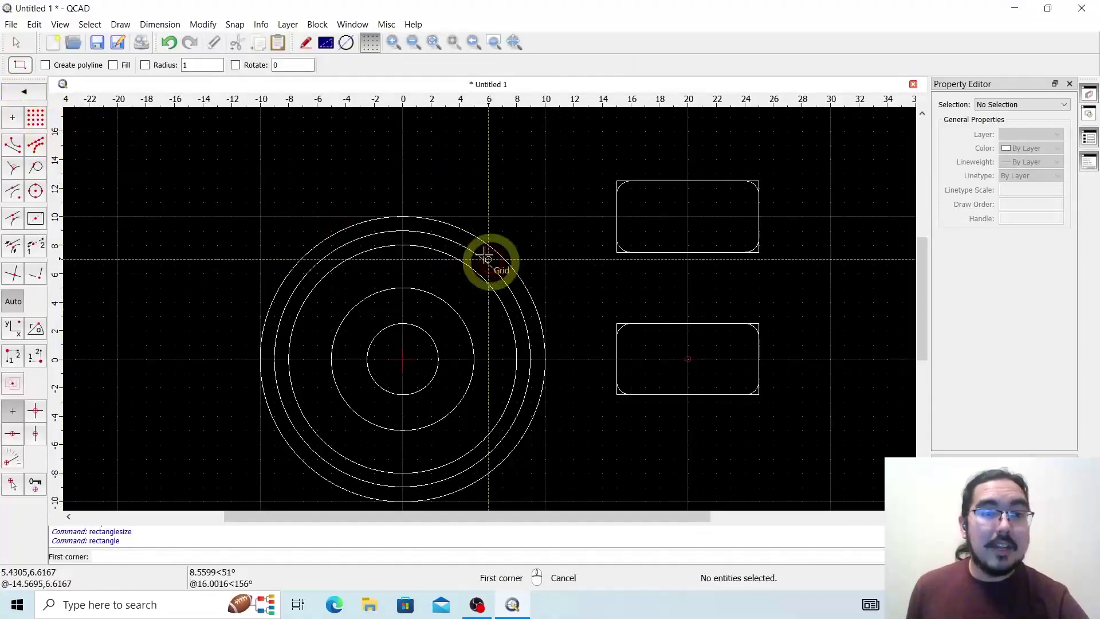
click(260, 132)
click(545, 160)
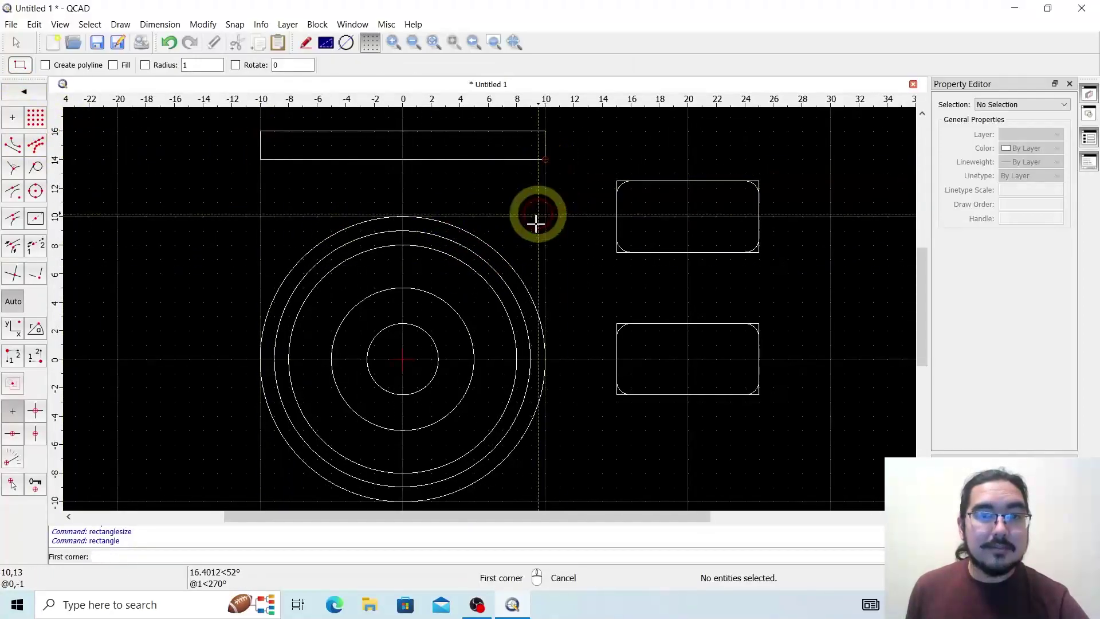
Place a rounded 10 by 5 rectangle with corner radius 1, rotated at an angle of 45, centred at (20,10).
click(26, 93)
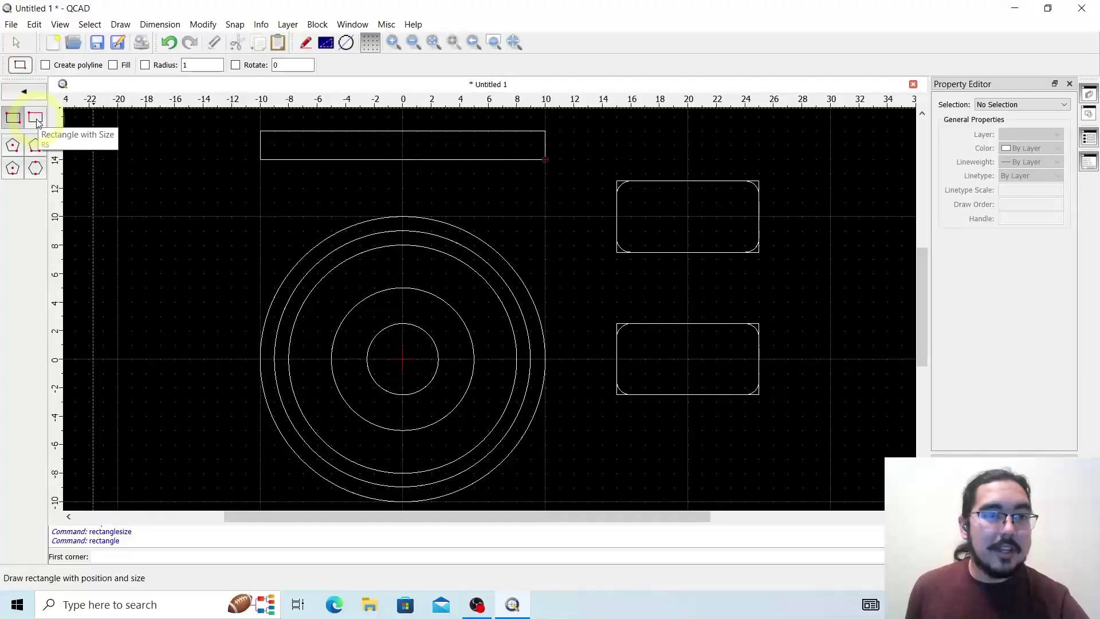
click(35, 119)
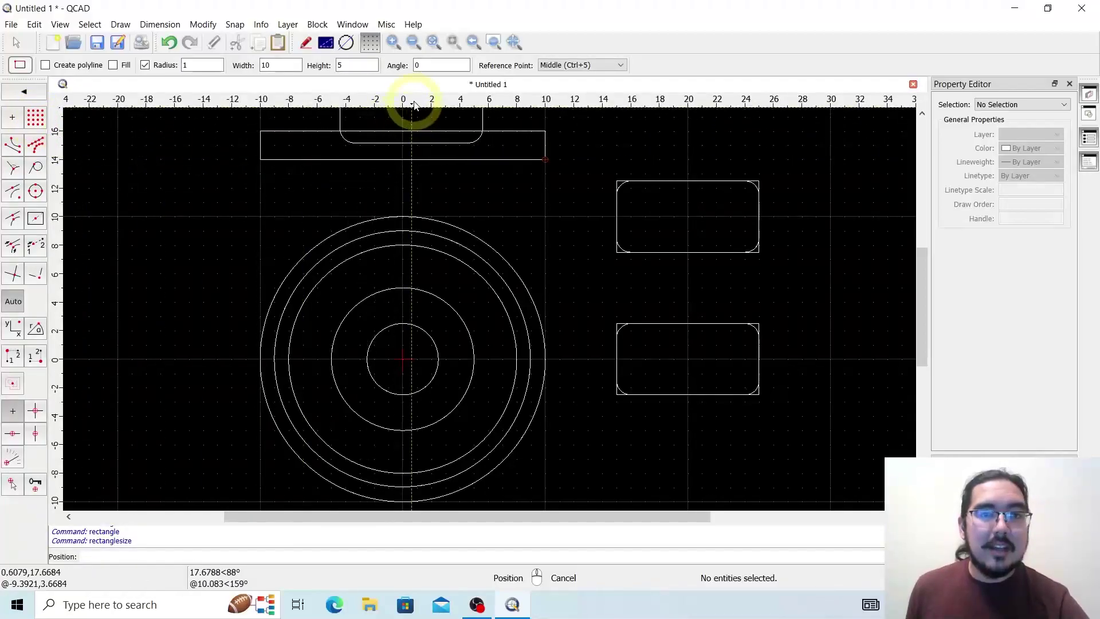
double_click(436, 67)
text(15)
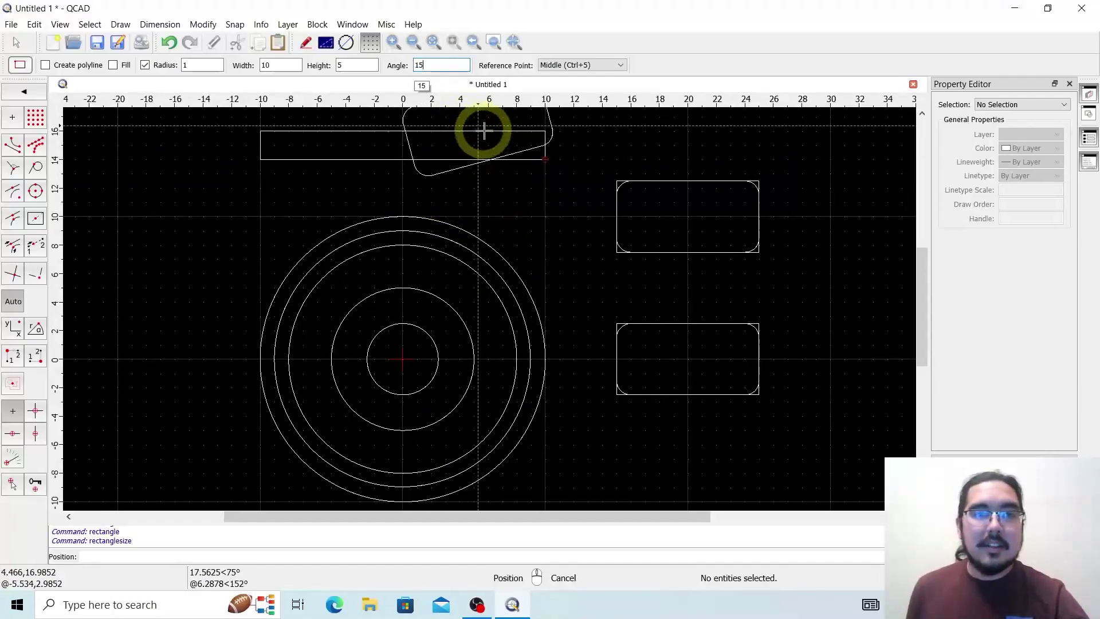
key(BackSpace)
key(BackSpace)
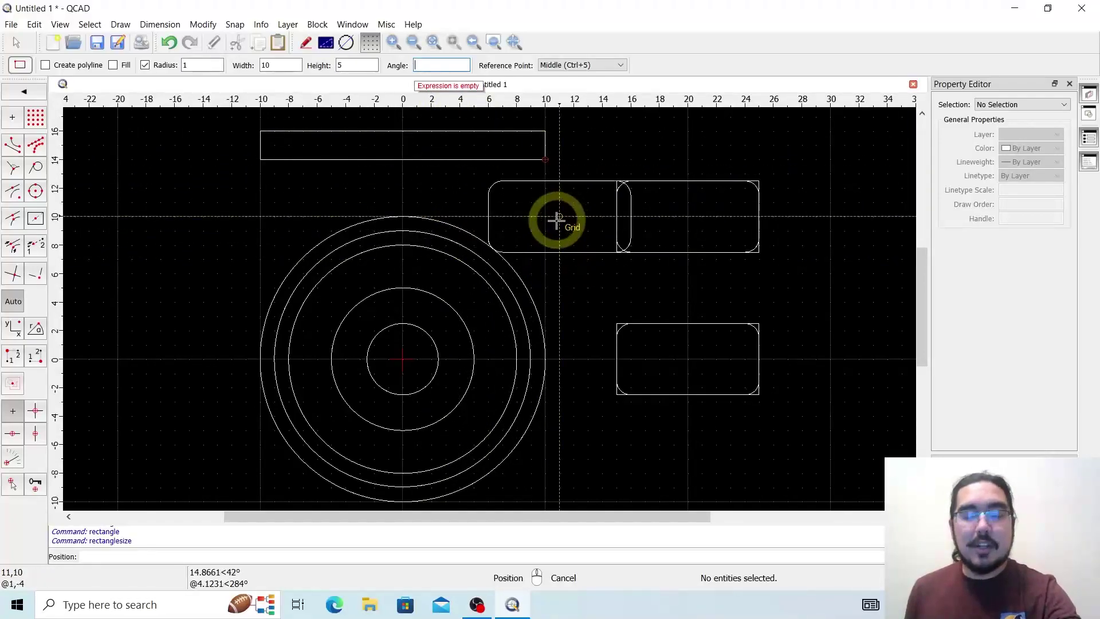
text(45)
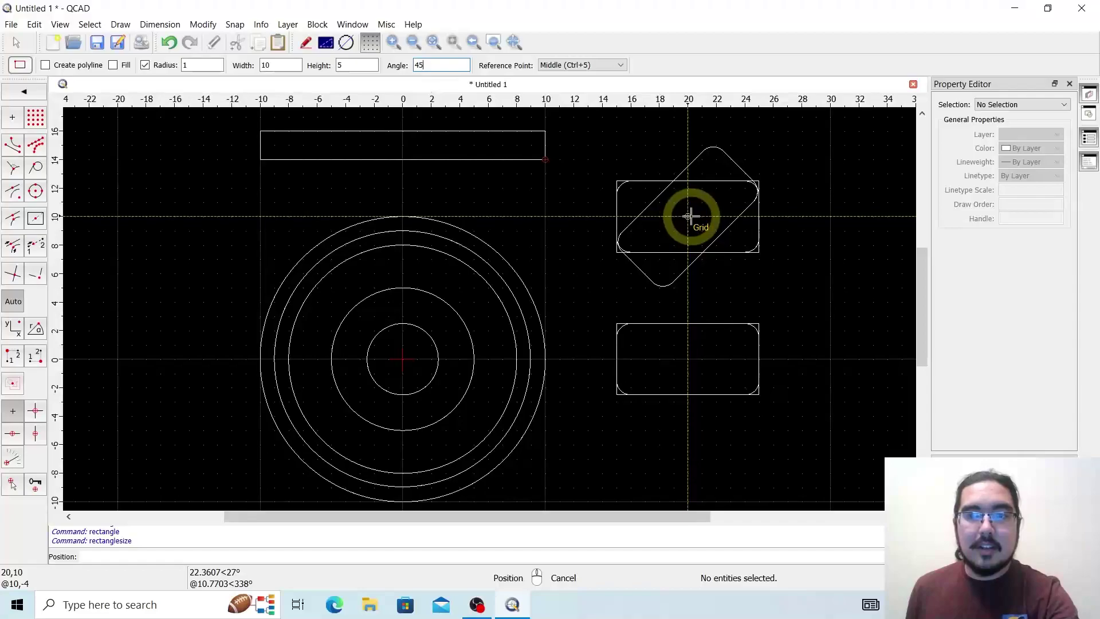
click(687, 216)
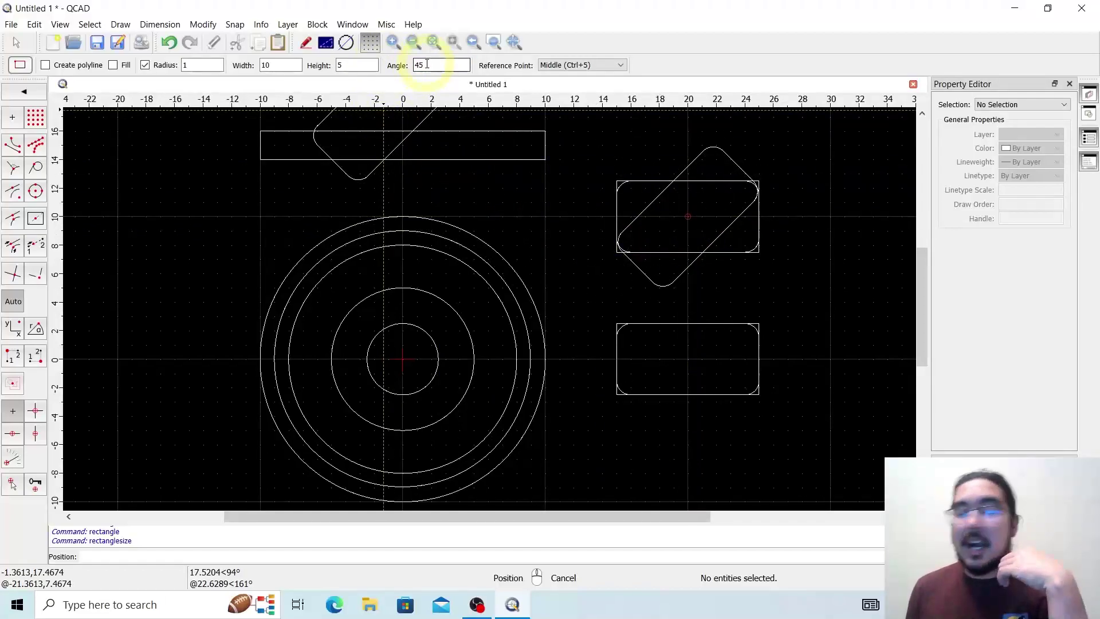